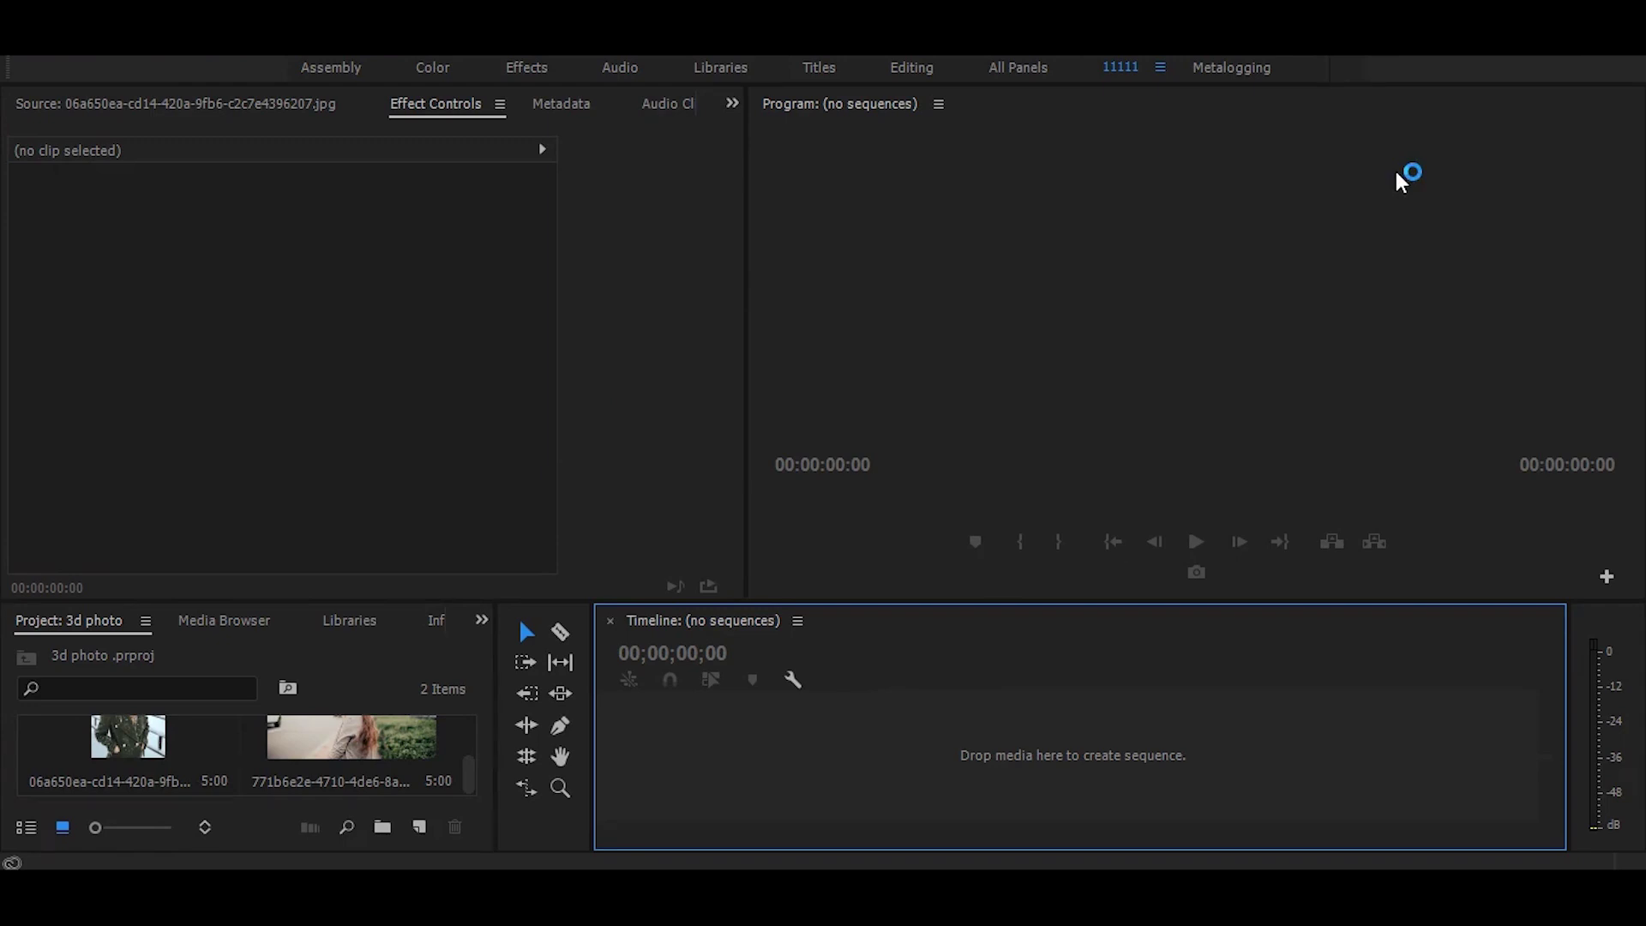
Build a sequence from the snowy woman photo and set the clip's Scale to 120
mouse_move(167, 746)
left_mouse_down()
mouse_move(695, 703)
mouse_move(703, 743)
left_mouse_up()
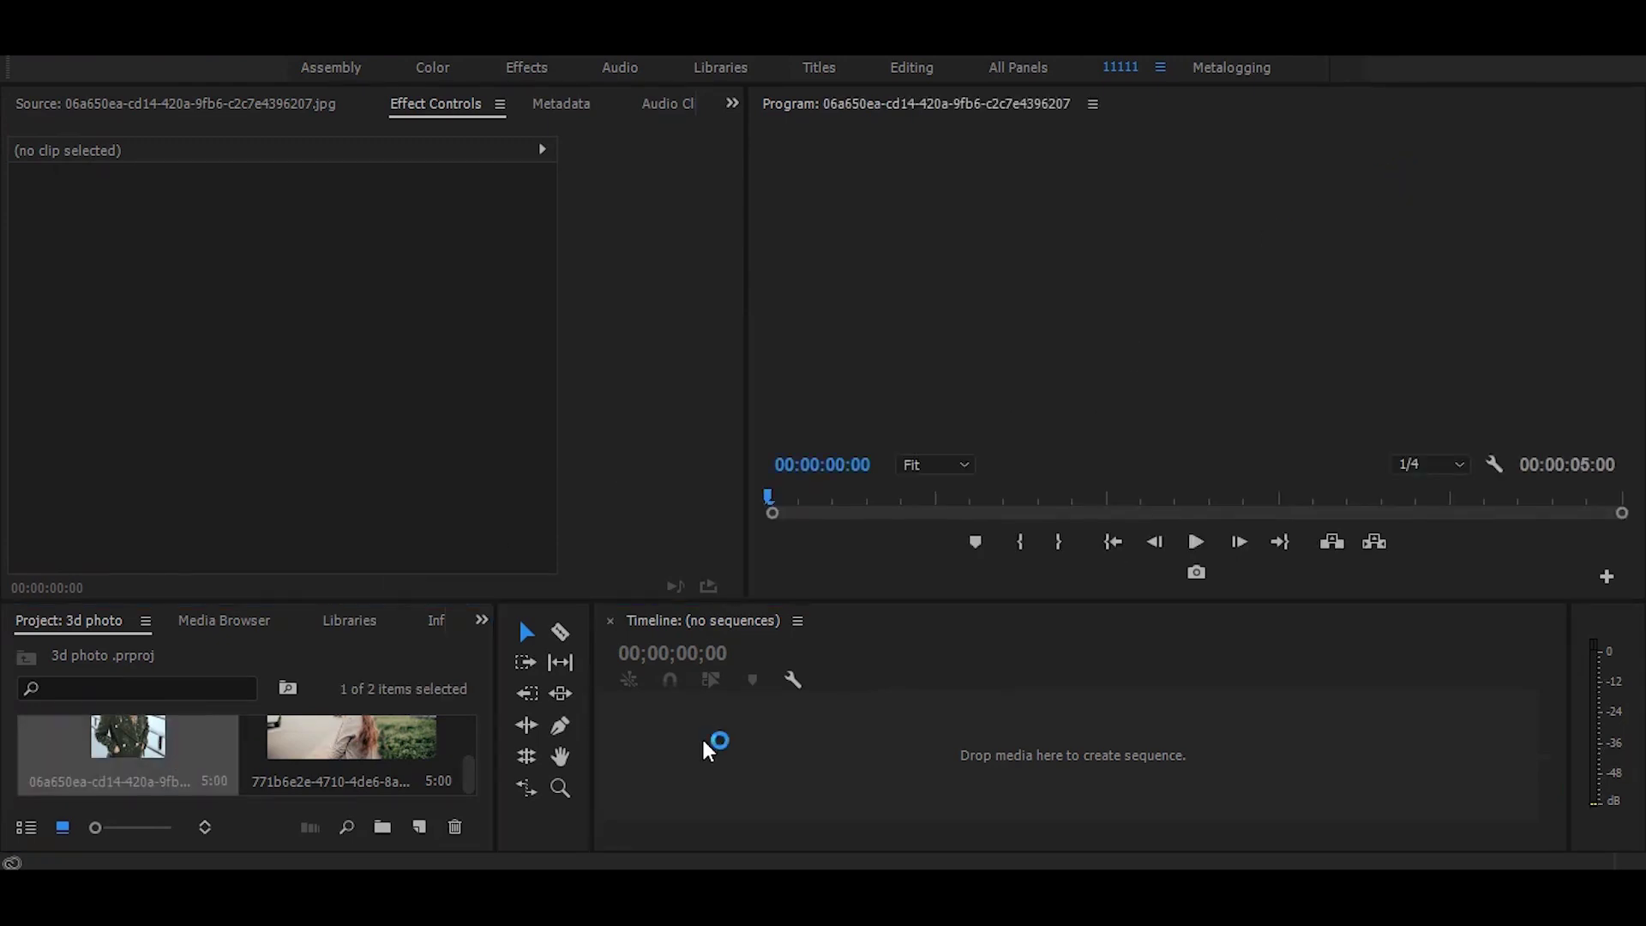
left_click(916, 733)
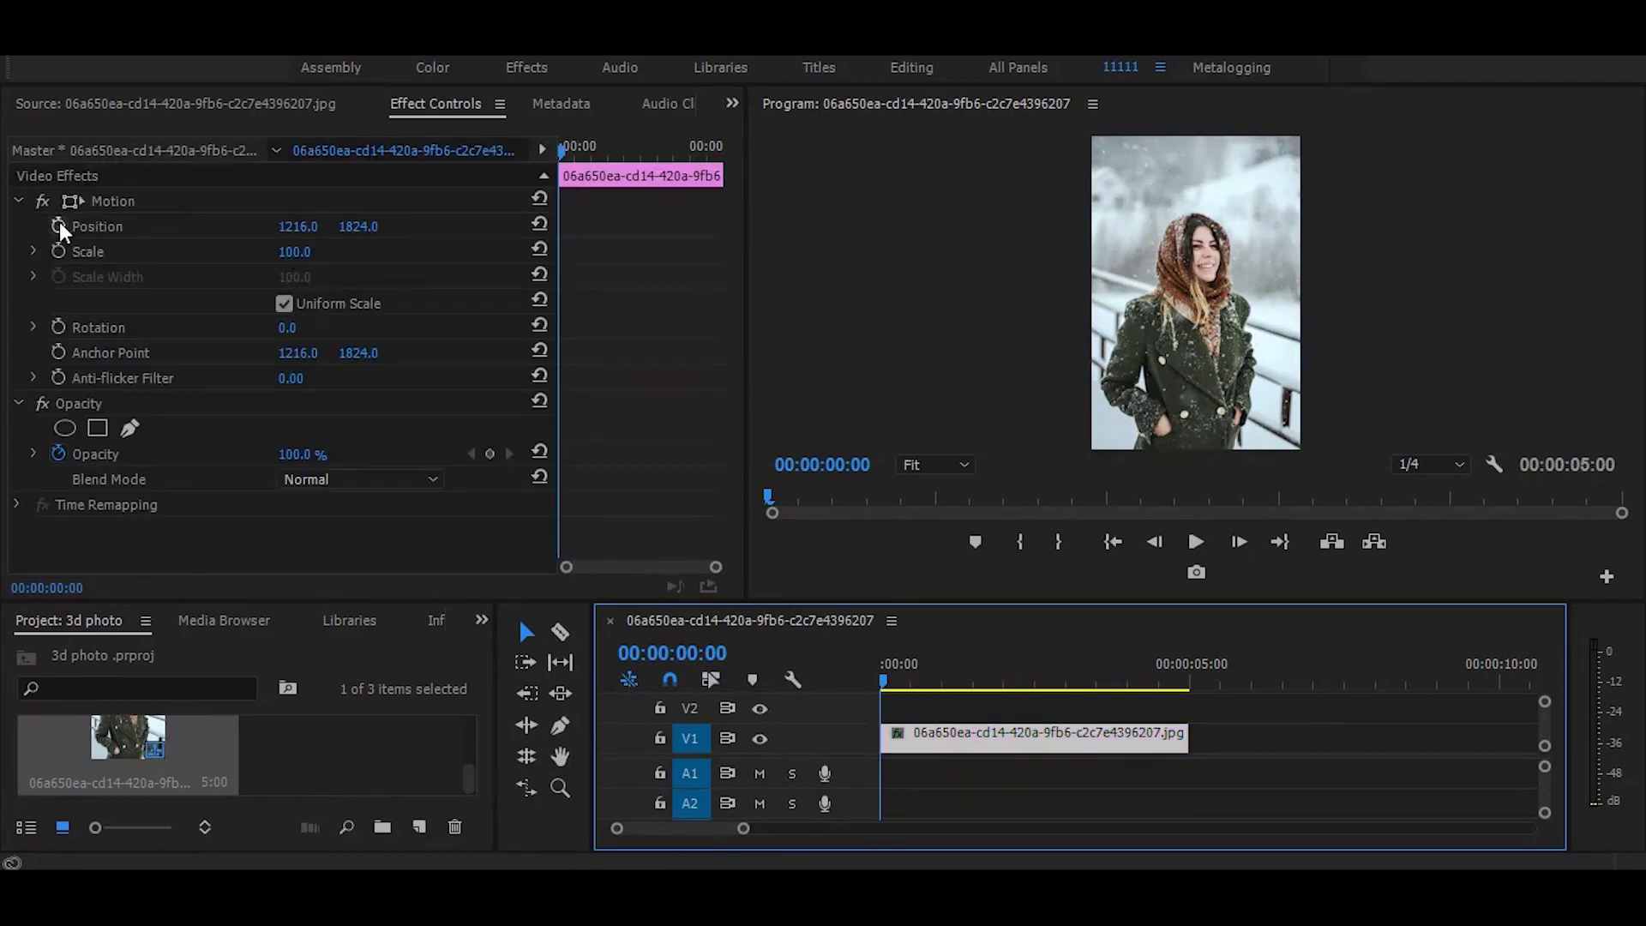
left_click(292, 252)
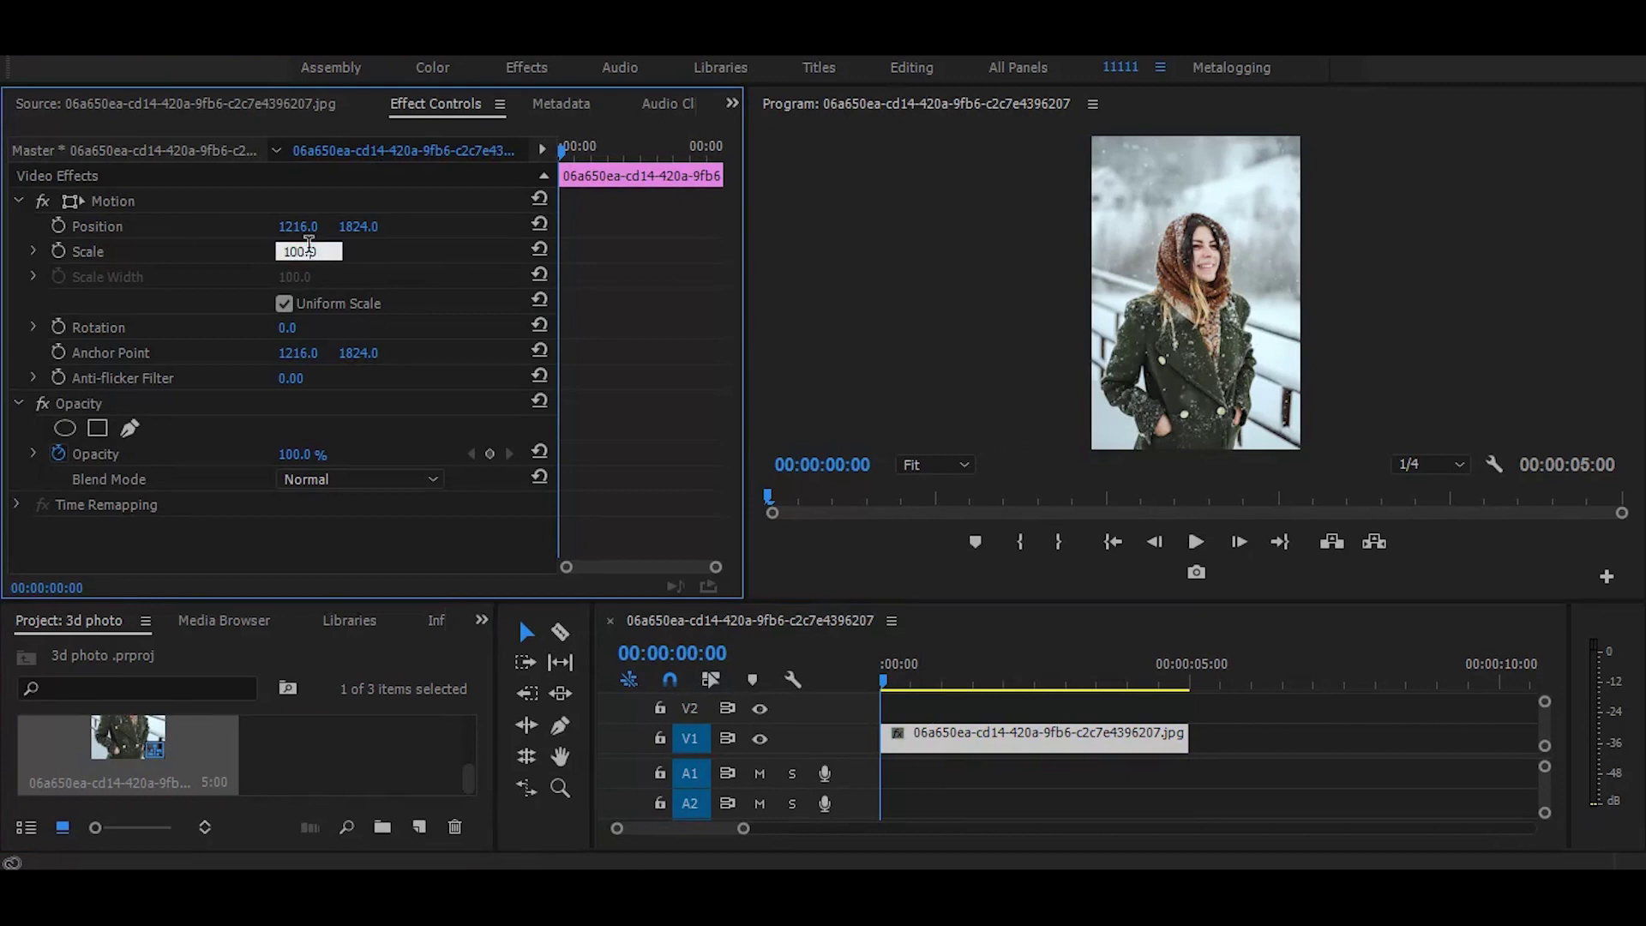
type("120")
key("Return")
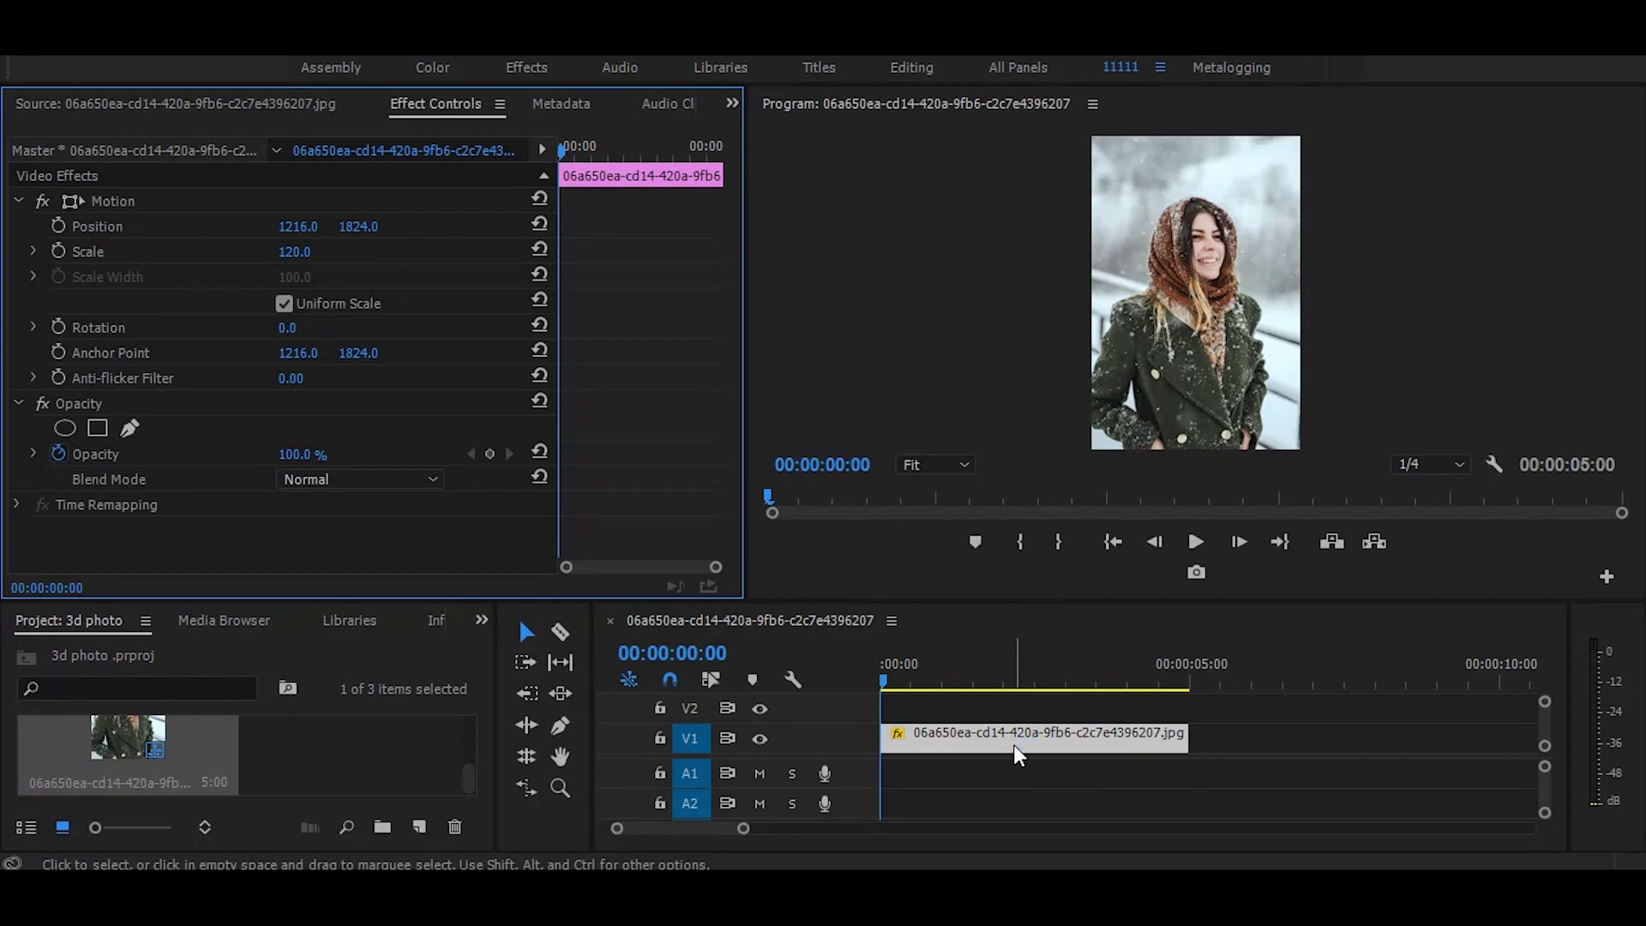
Duplicate the photo clip onto V2, add a Pen opacity mask, and zoom the preview to 50%
left_click_drag(1014, 744, 1016, 714)
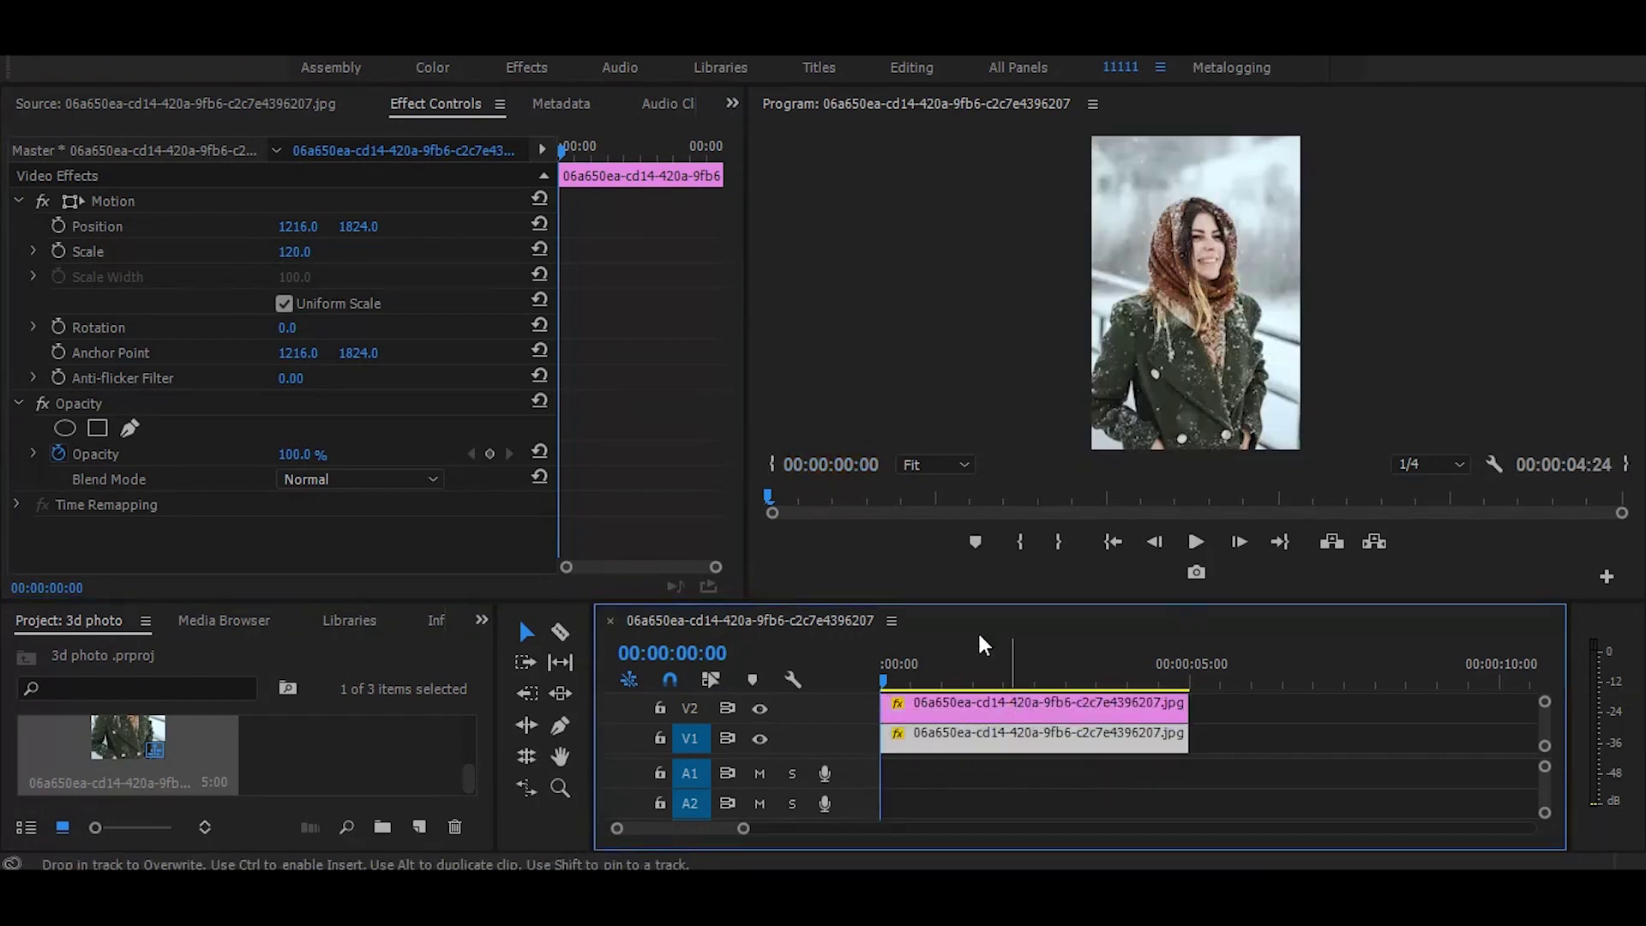
left_click(998, 706)
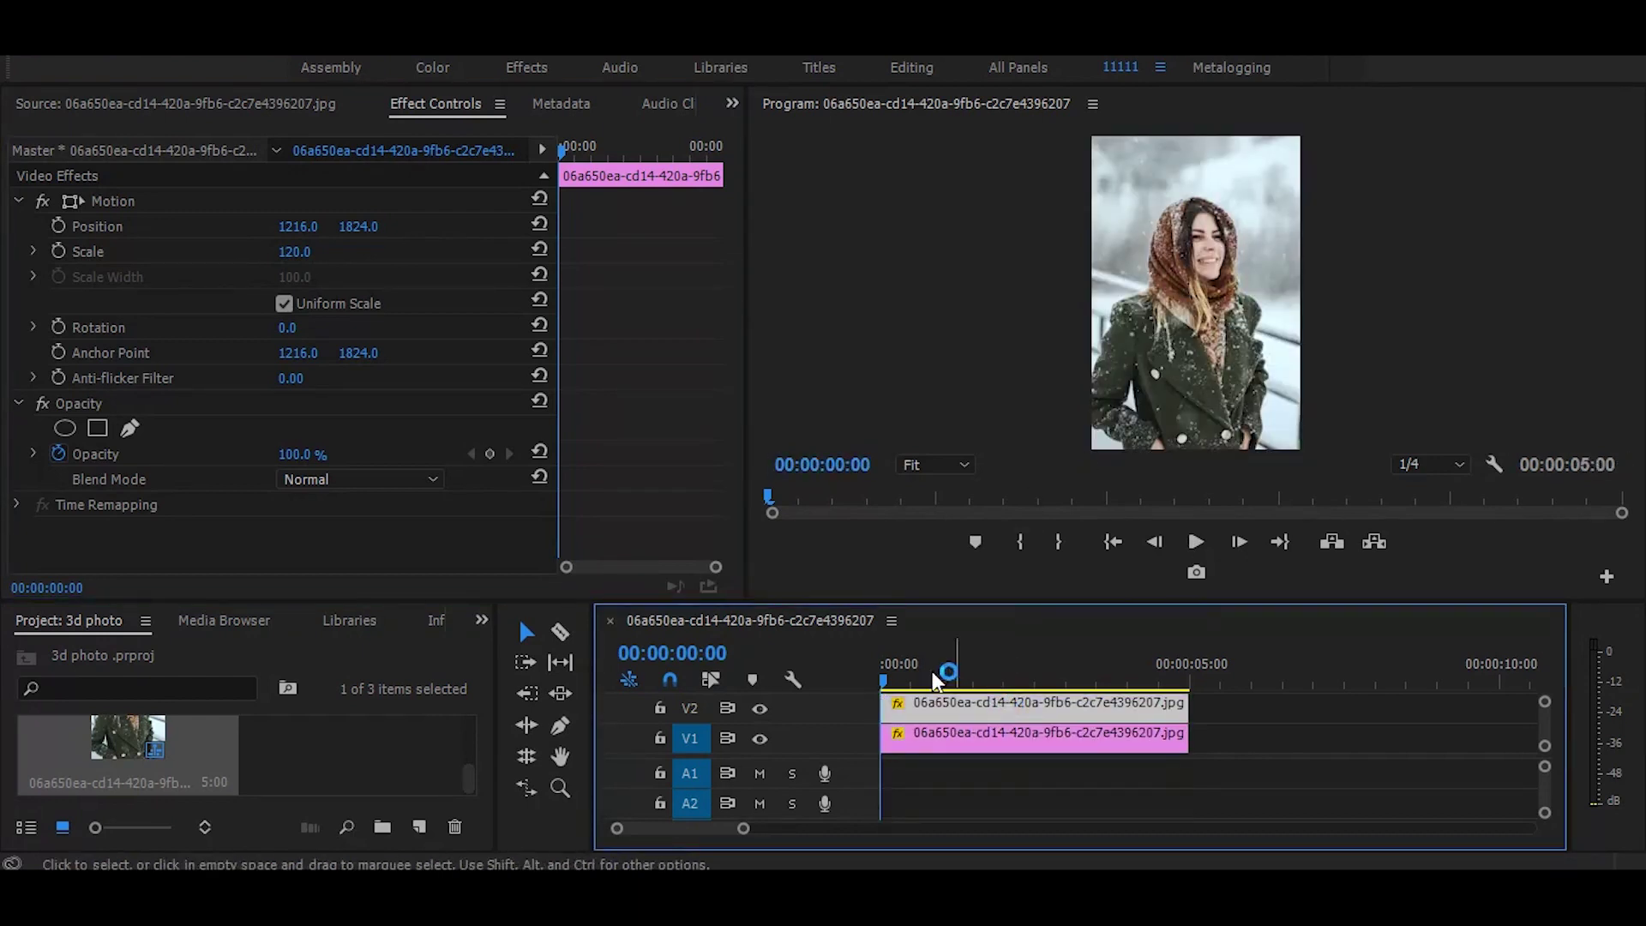
left_click(128, 430)
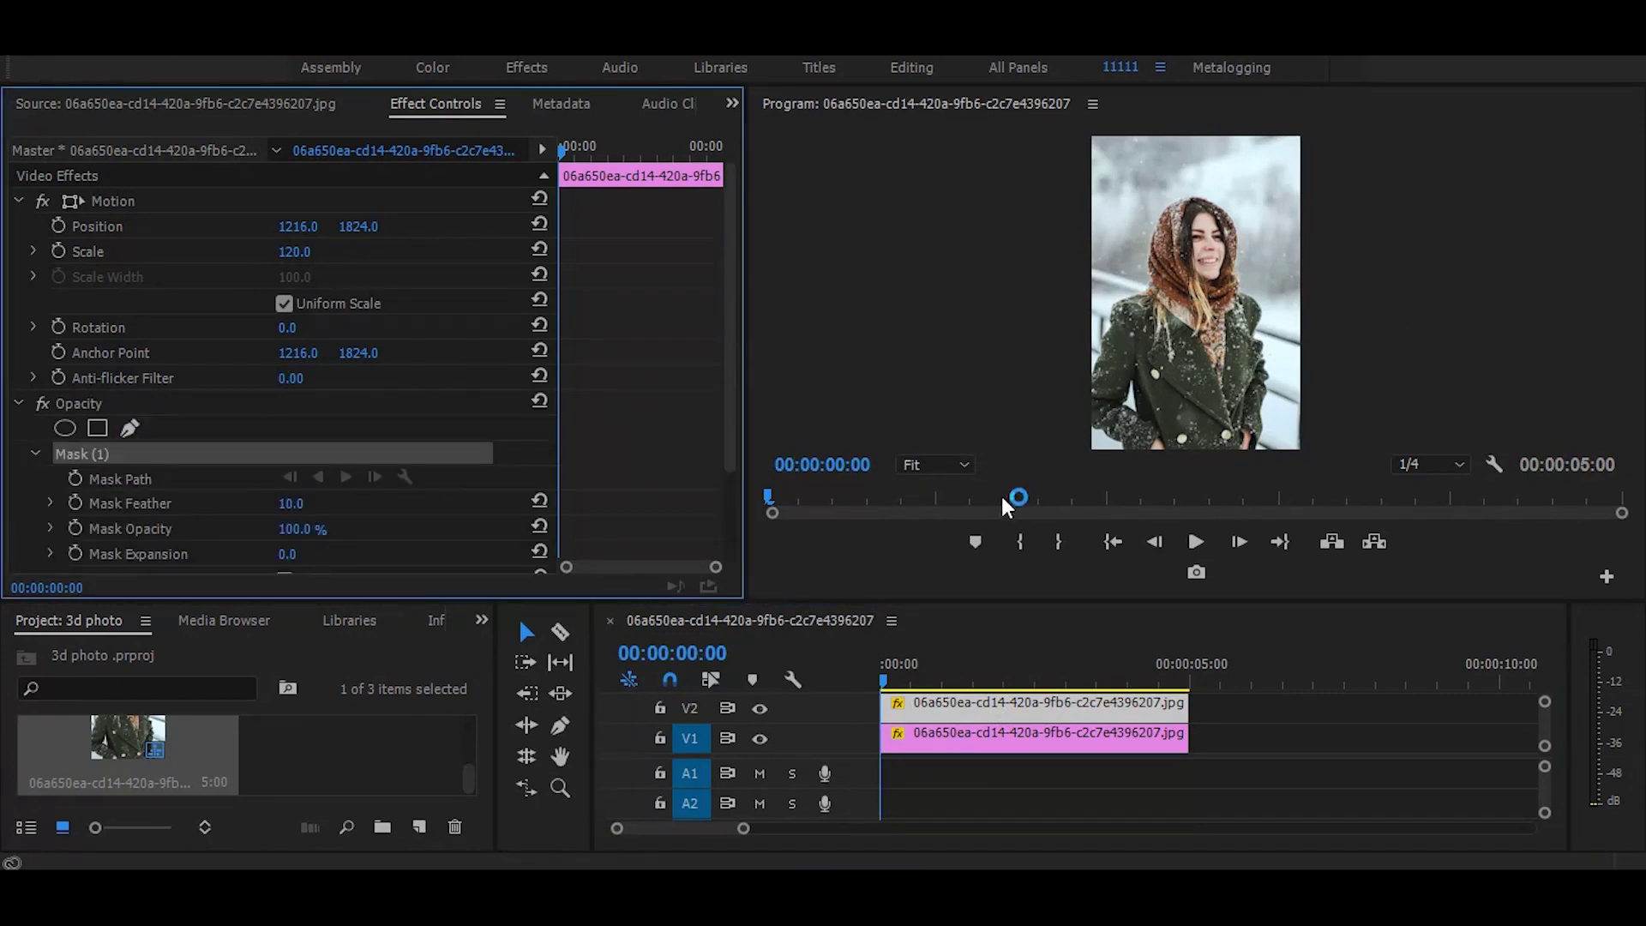
left_click(926, 465)
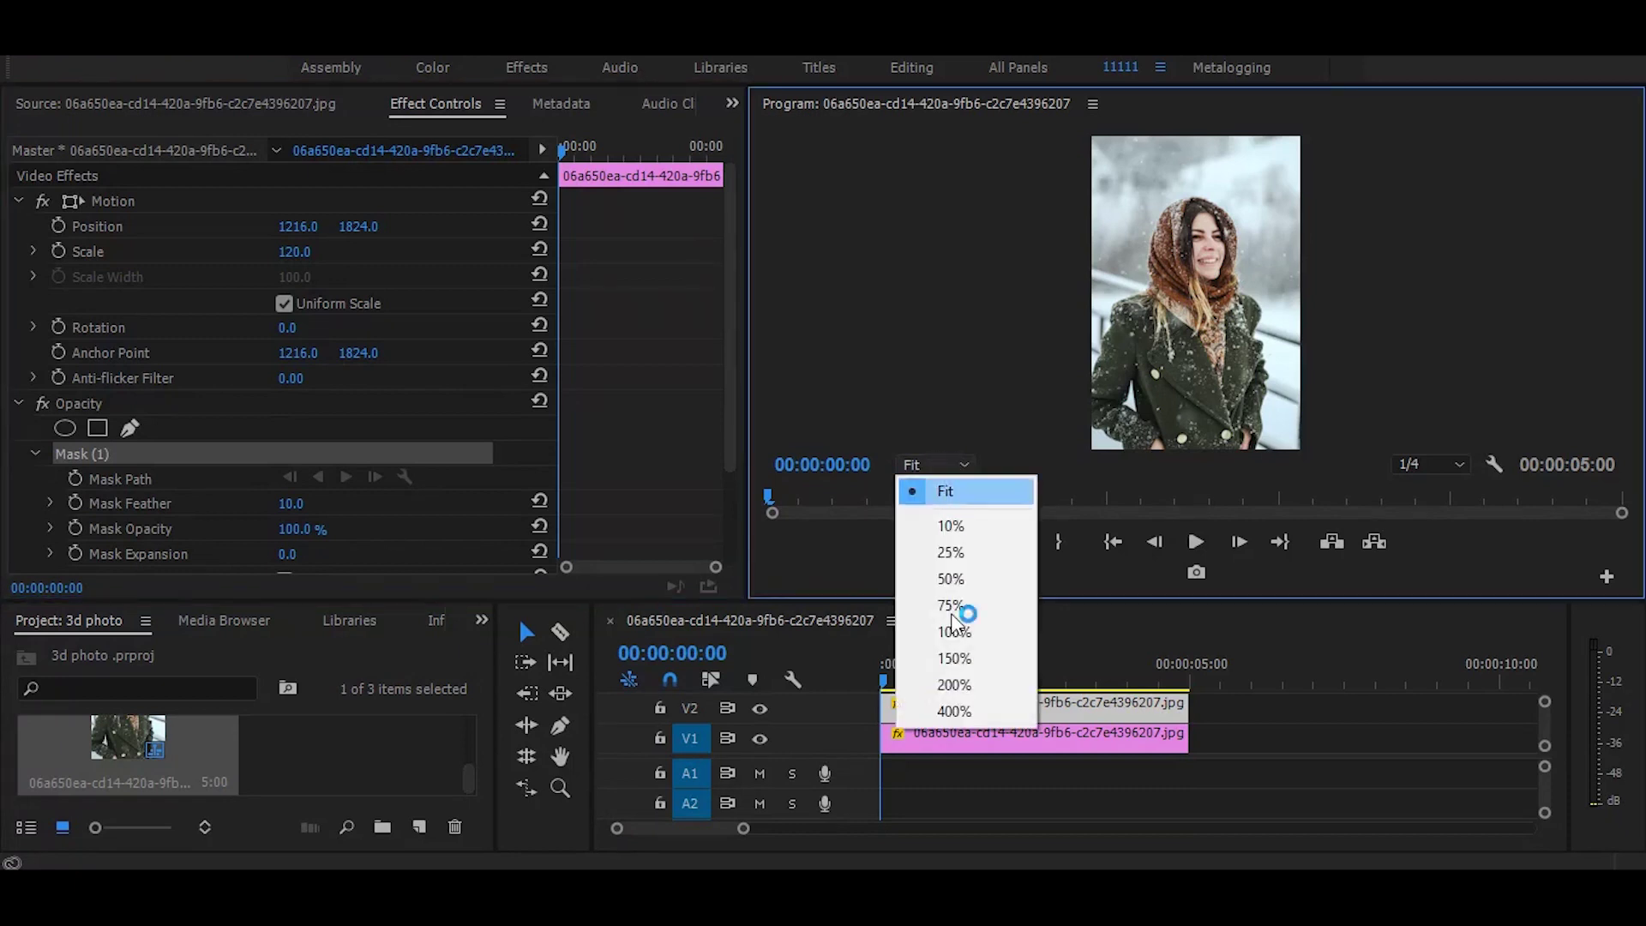
left_click(952, 579)
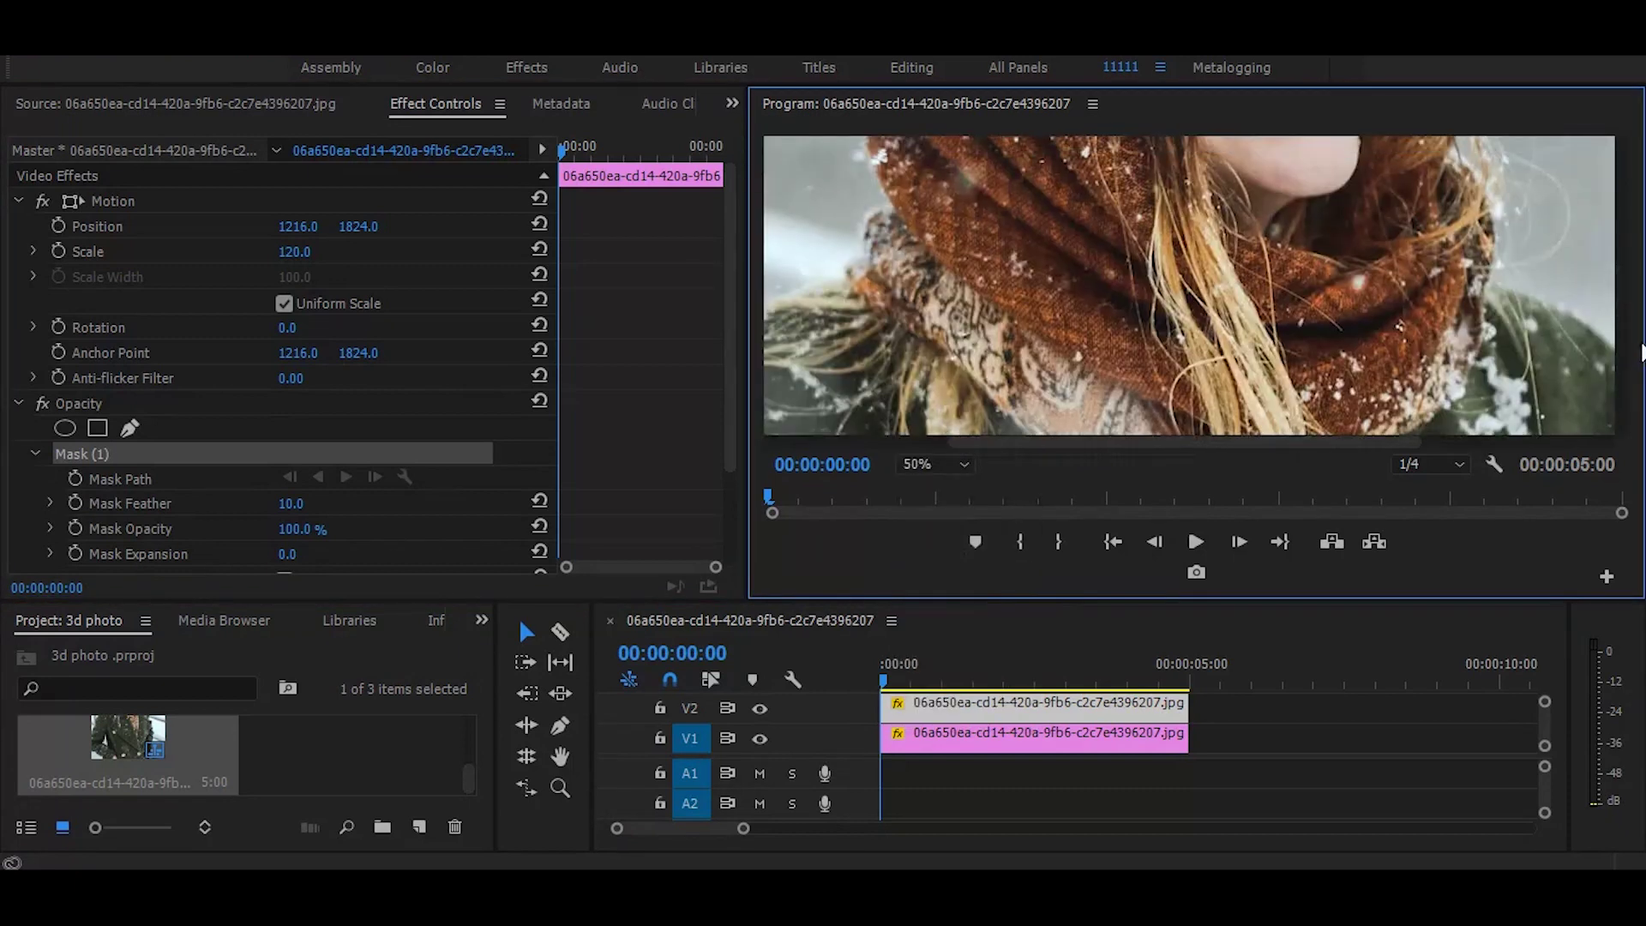
Place mask points up the woman's left side from the coat to her shoulder
left_click_drag(1627, 396, 1624, 429)
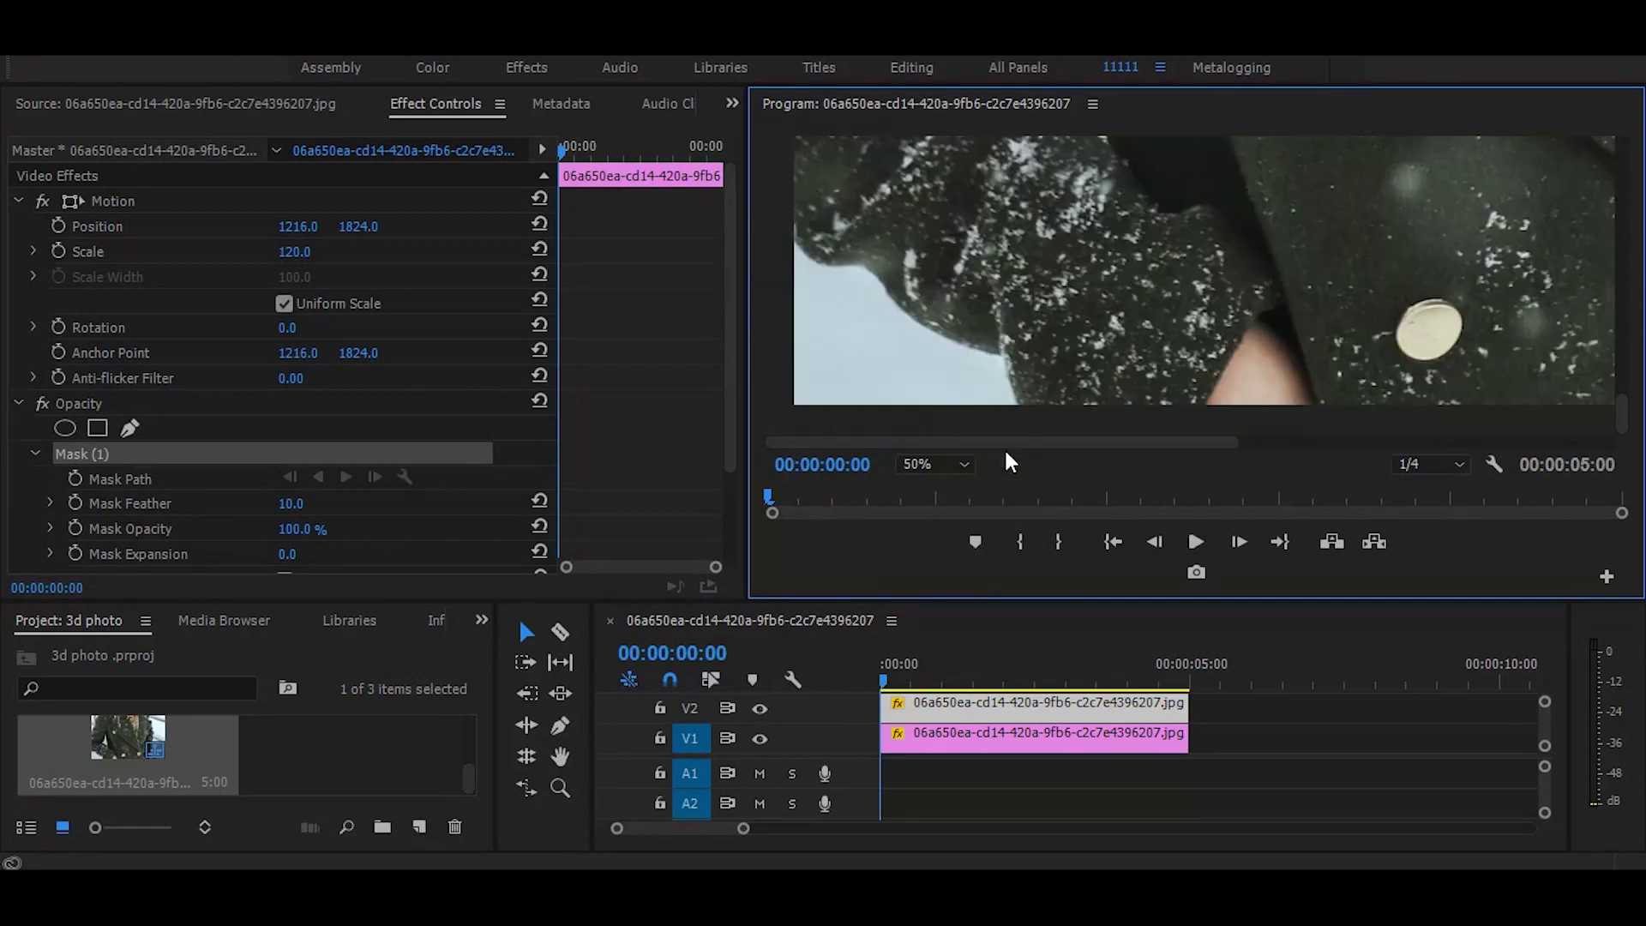
left_click(996, 361)
left_click(819, 325)
left_click(849, 275)
left_click(858, 201)
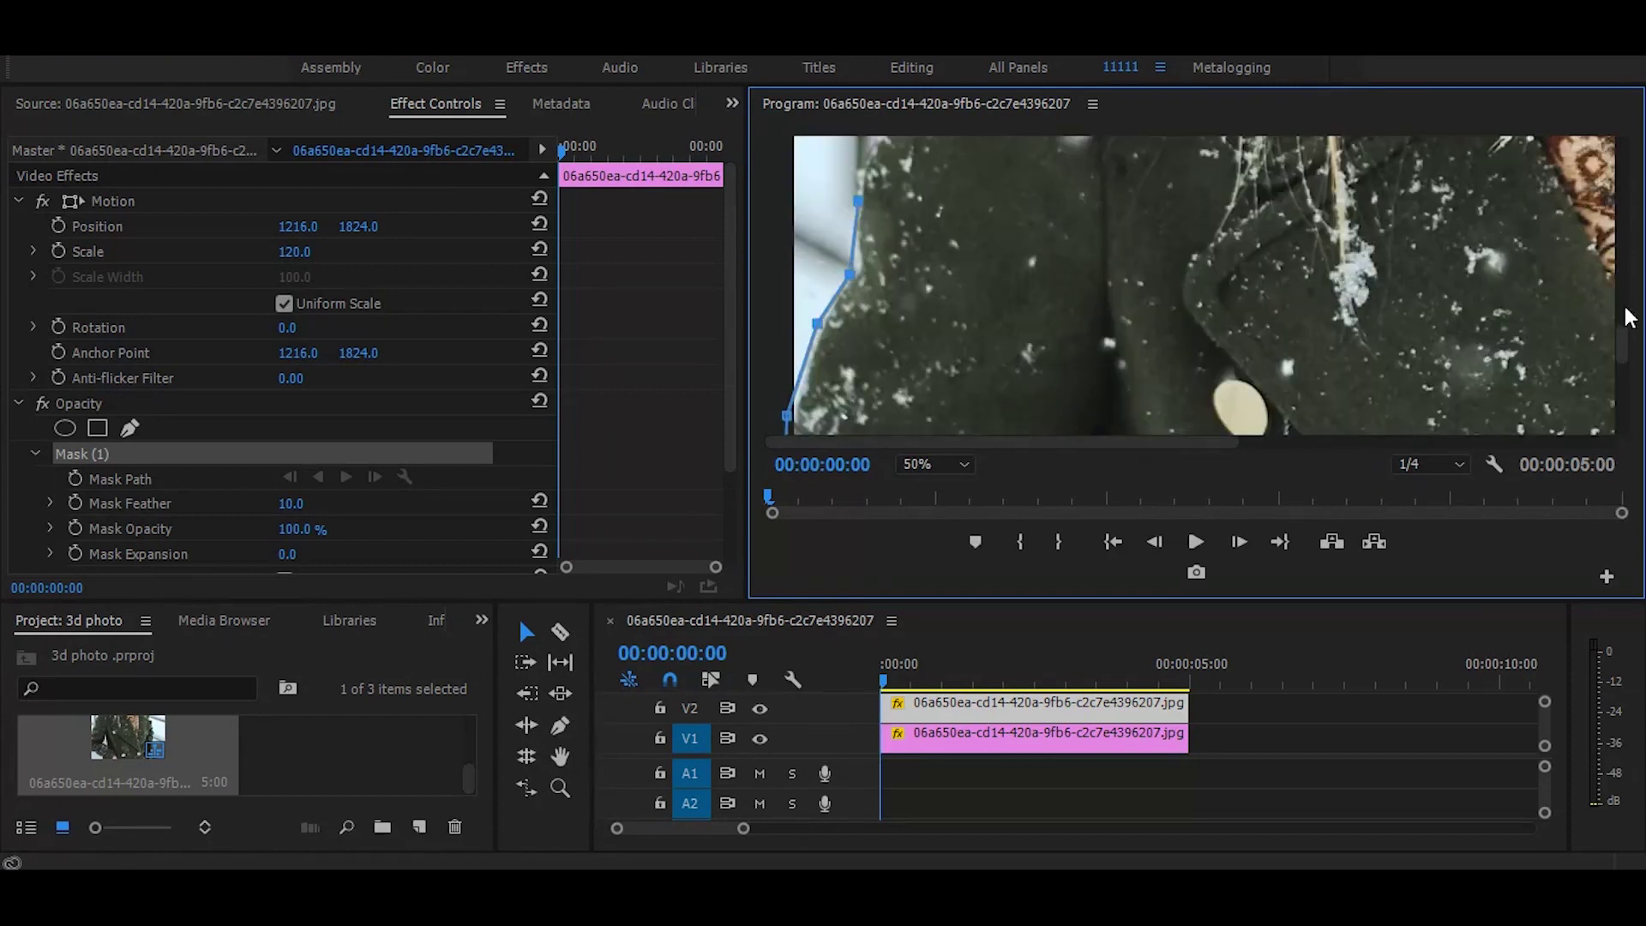
scroll(874, 249, "up", 2)
left_click(882, 225)
left_click(927, 161)
scroll(930, 171, "up", 2)
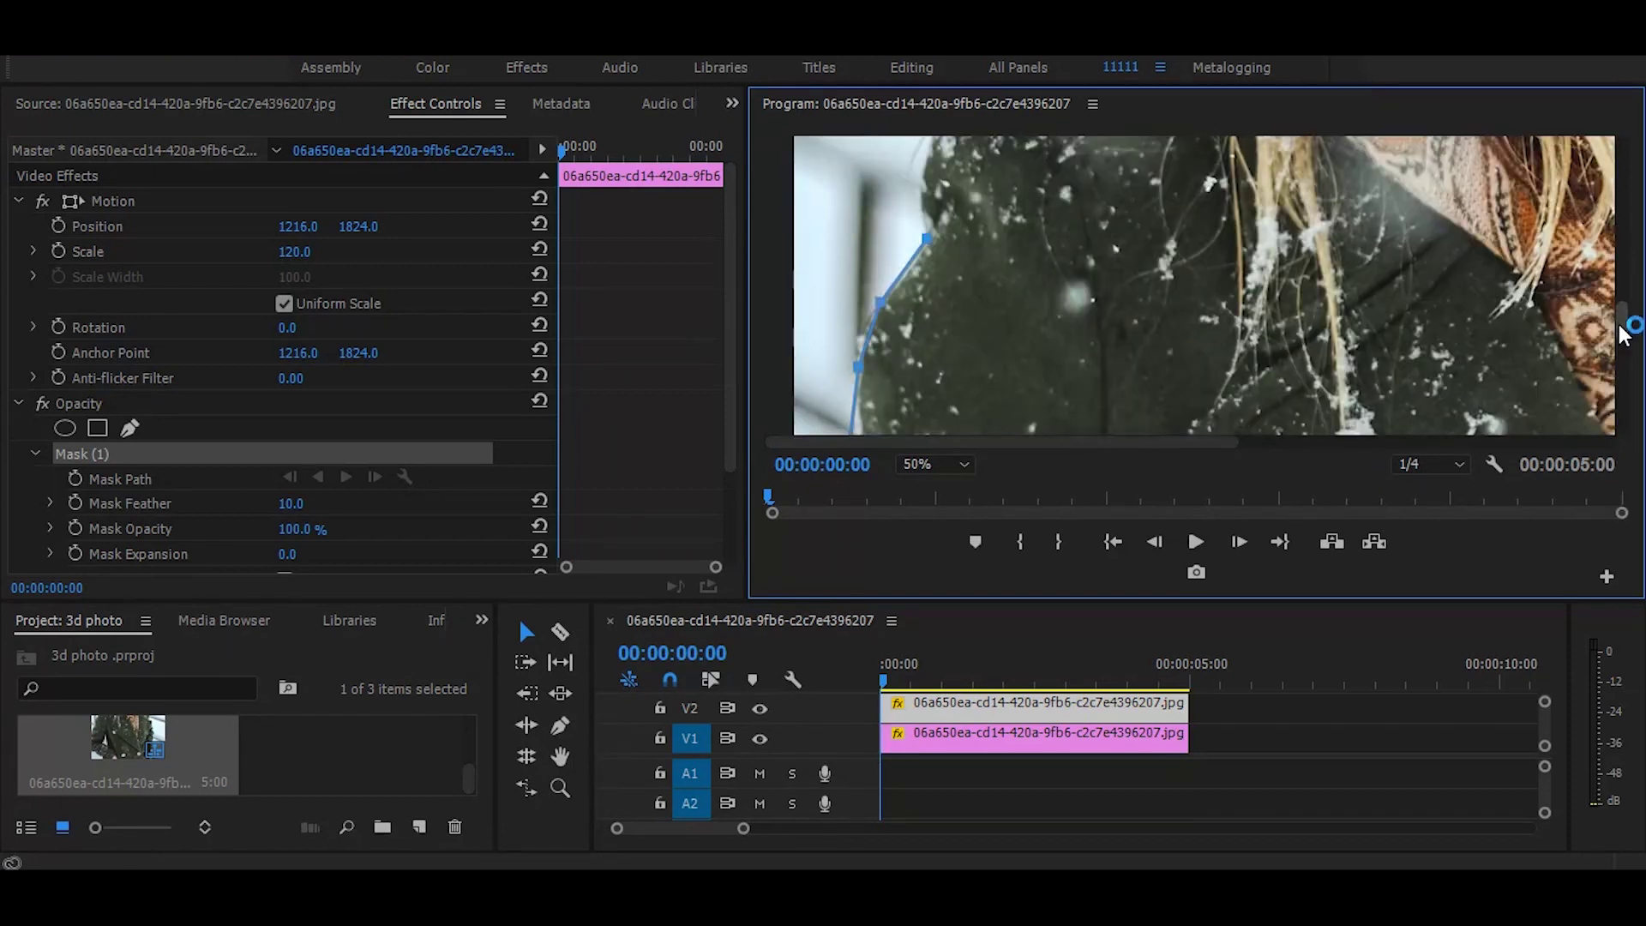
left_click(917, 206)
scroll(953, 172, "up", 2)
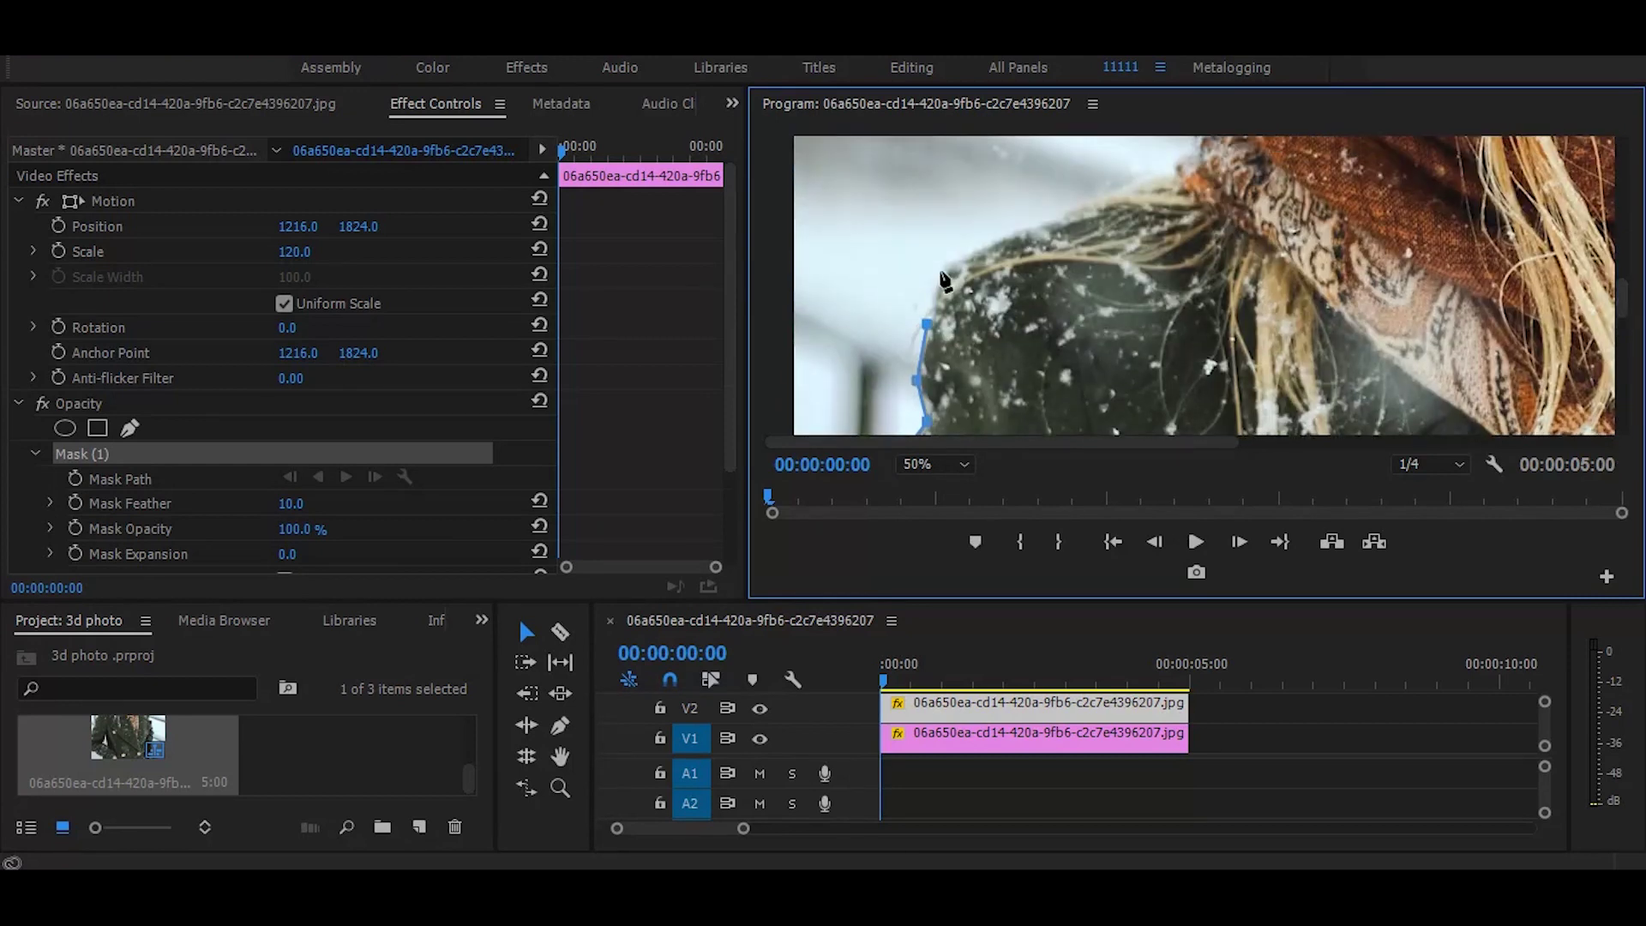
left_click(941, 271)
left_click(1030, 225)
left_click(1147, 181)
Continue the mask outline up the scarf edge and over the top of the hood
scroll(1184, 163, "up", 2)
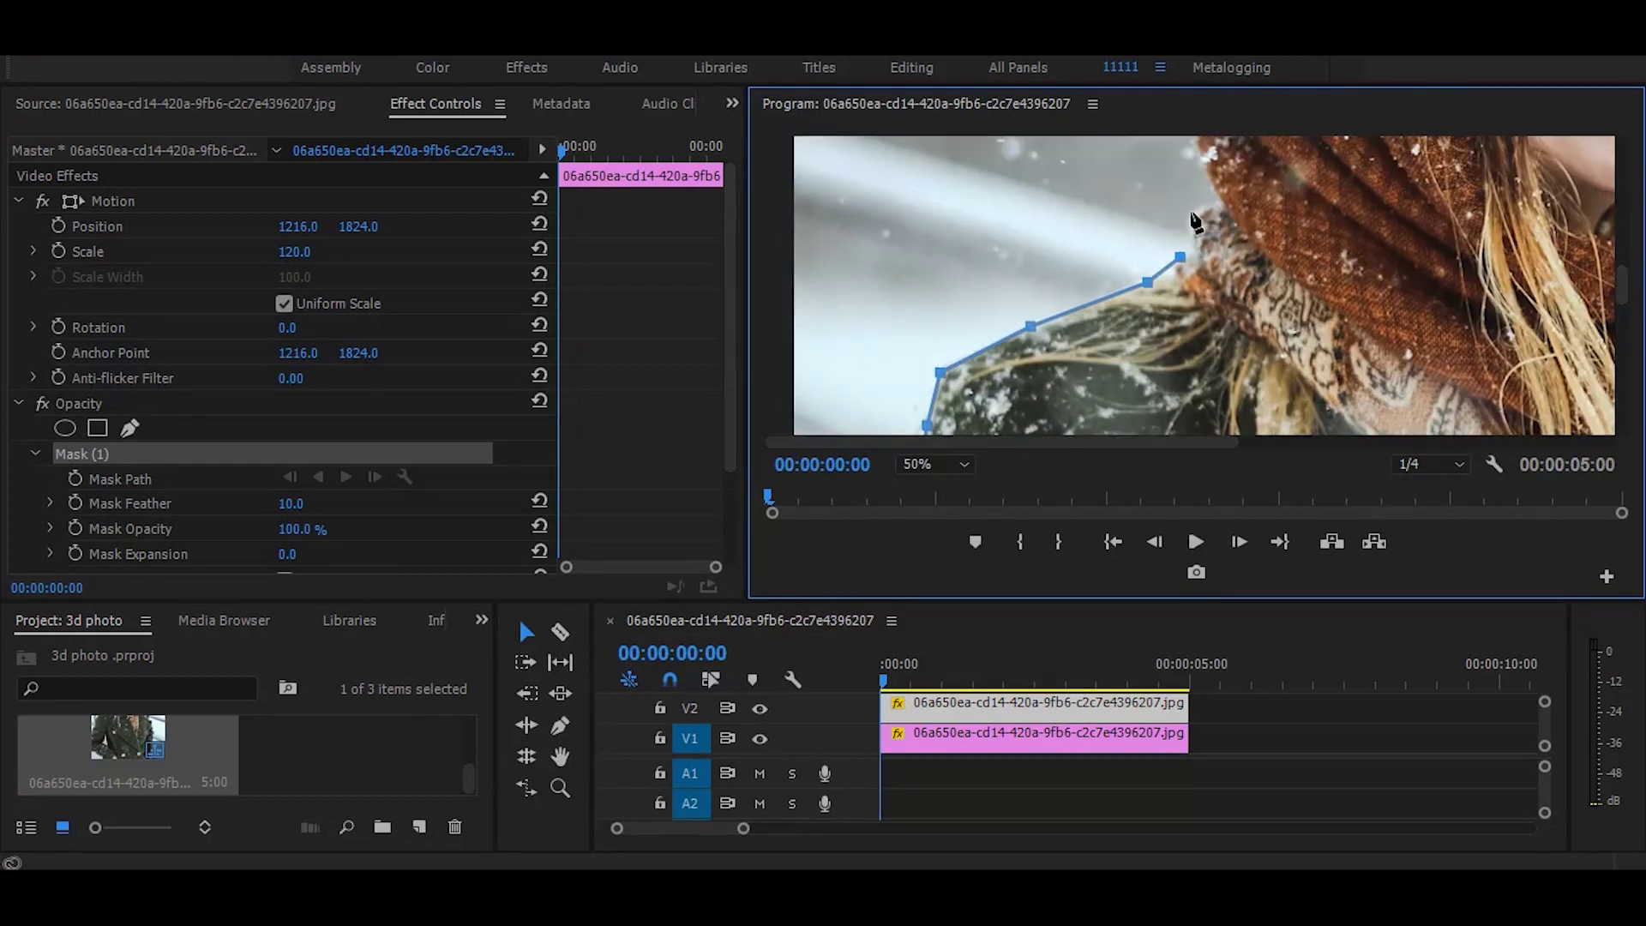
left_click(1198, 265)
left_click(1210, 219)
left_click(1198, 157)
scroll(1199, 214, "up", 3)
scroll(1201, 262, "up", 2)
left_click(1200, 261)
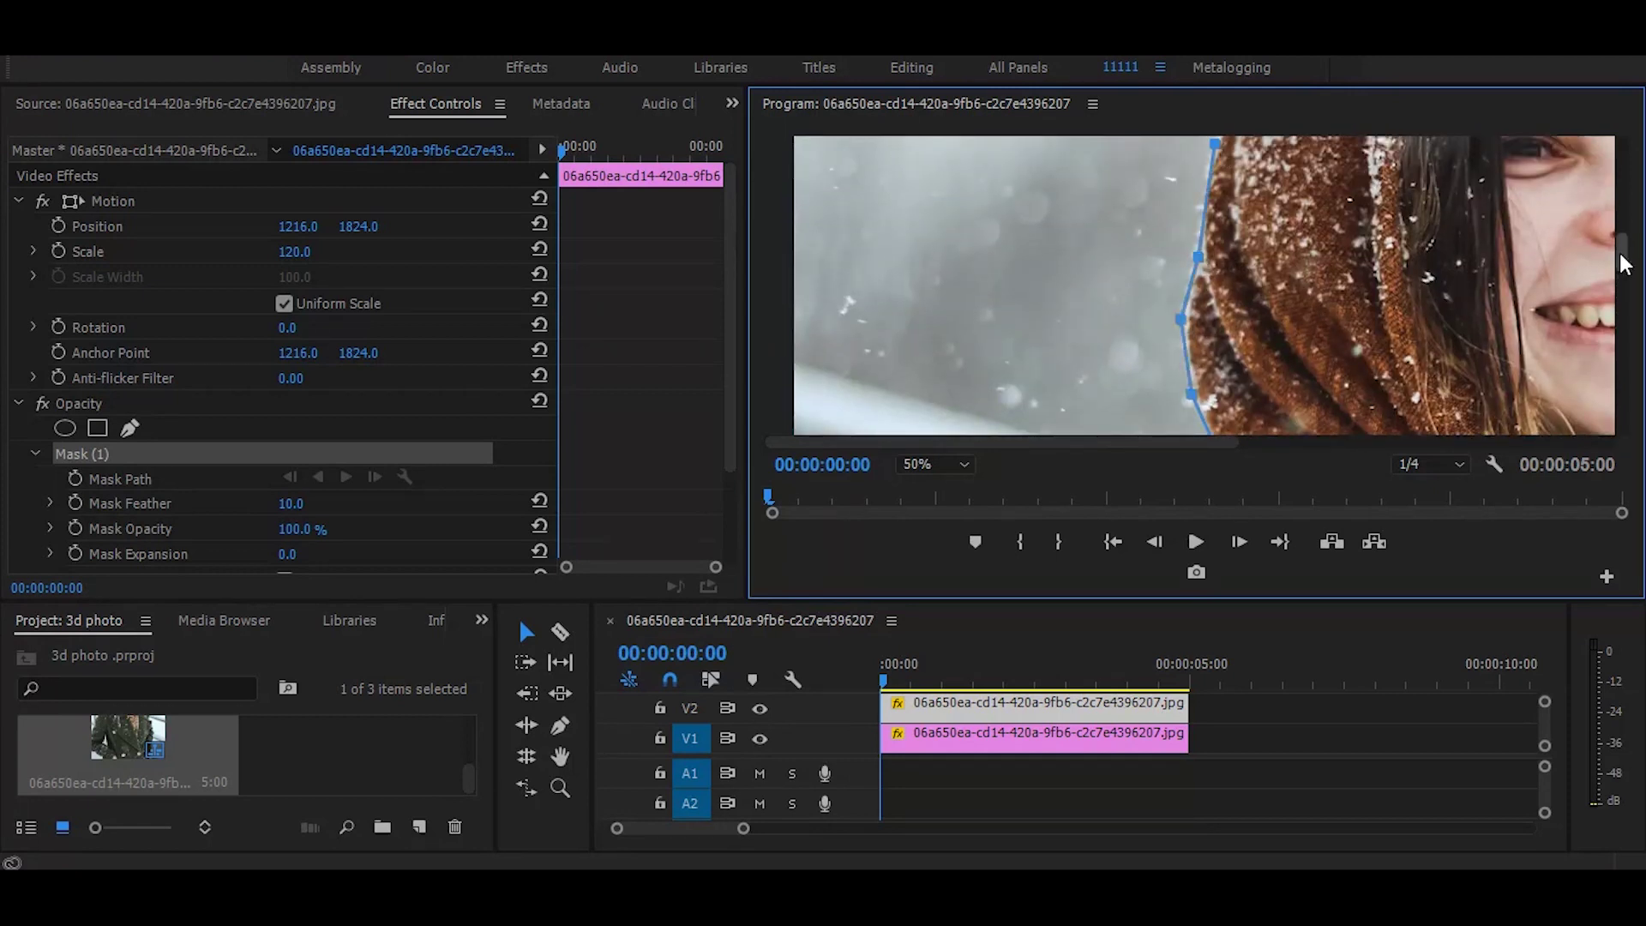
scroll(1244, 253, "up", 2)
scroll(1273, 249, "up", 1)
left_click(1275, 247)
left_click(1351, 172)
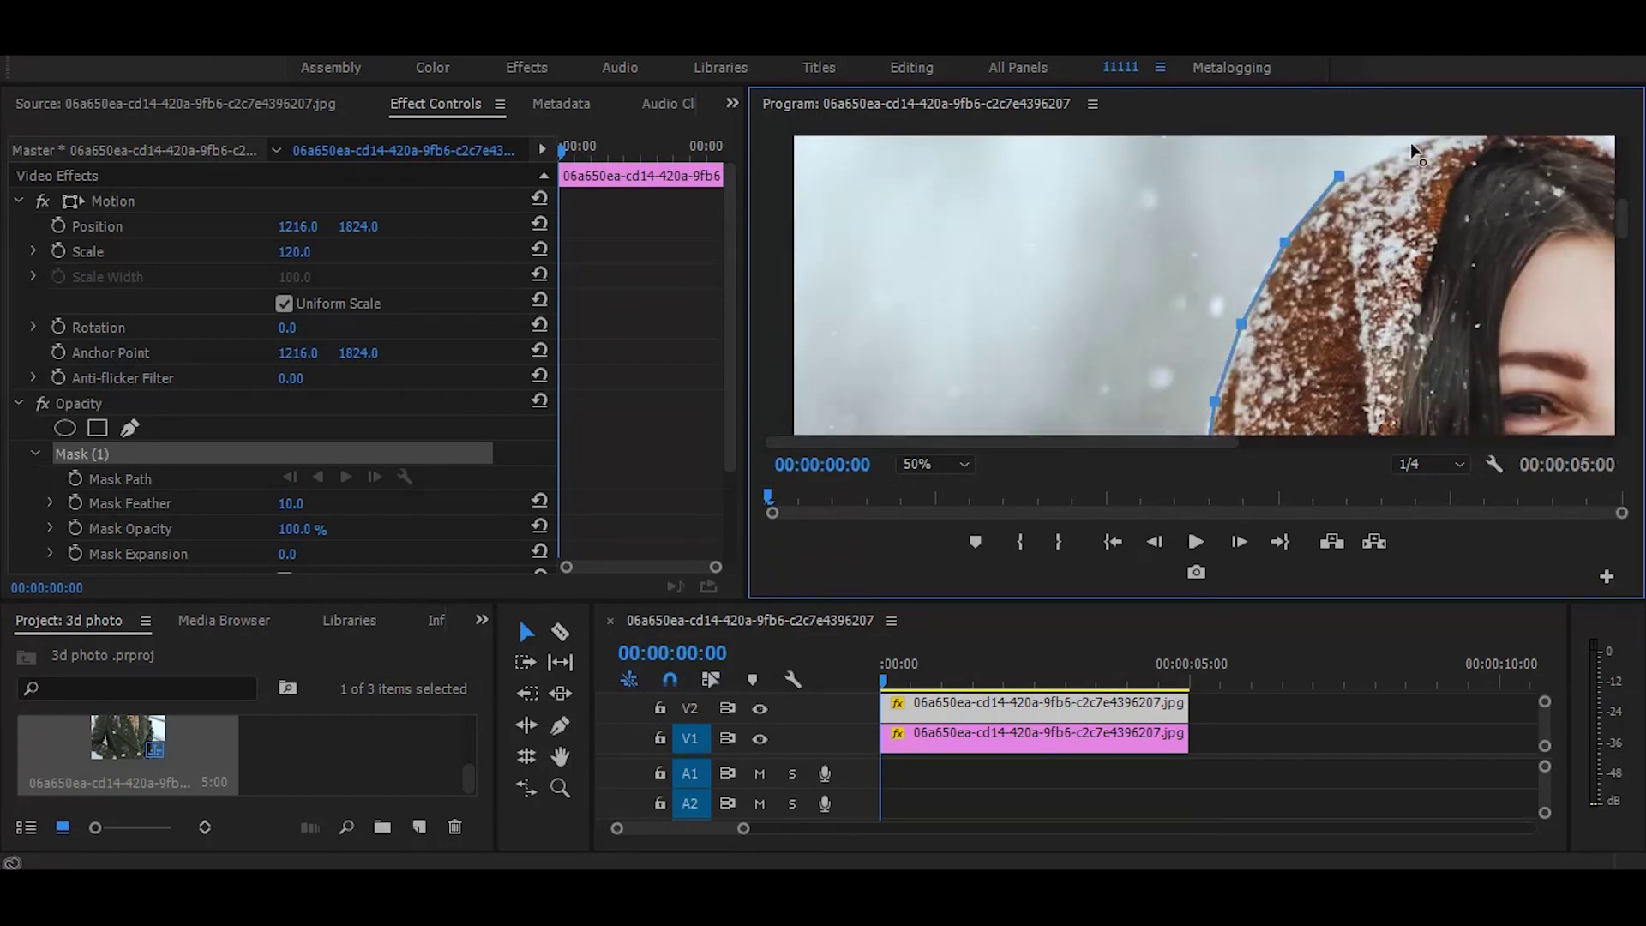
scroll(1412, 143, "up", 3)
scroll(1415, 172, "down", 3)
left_click(1470, 263)
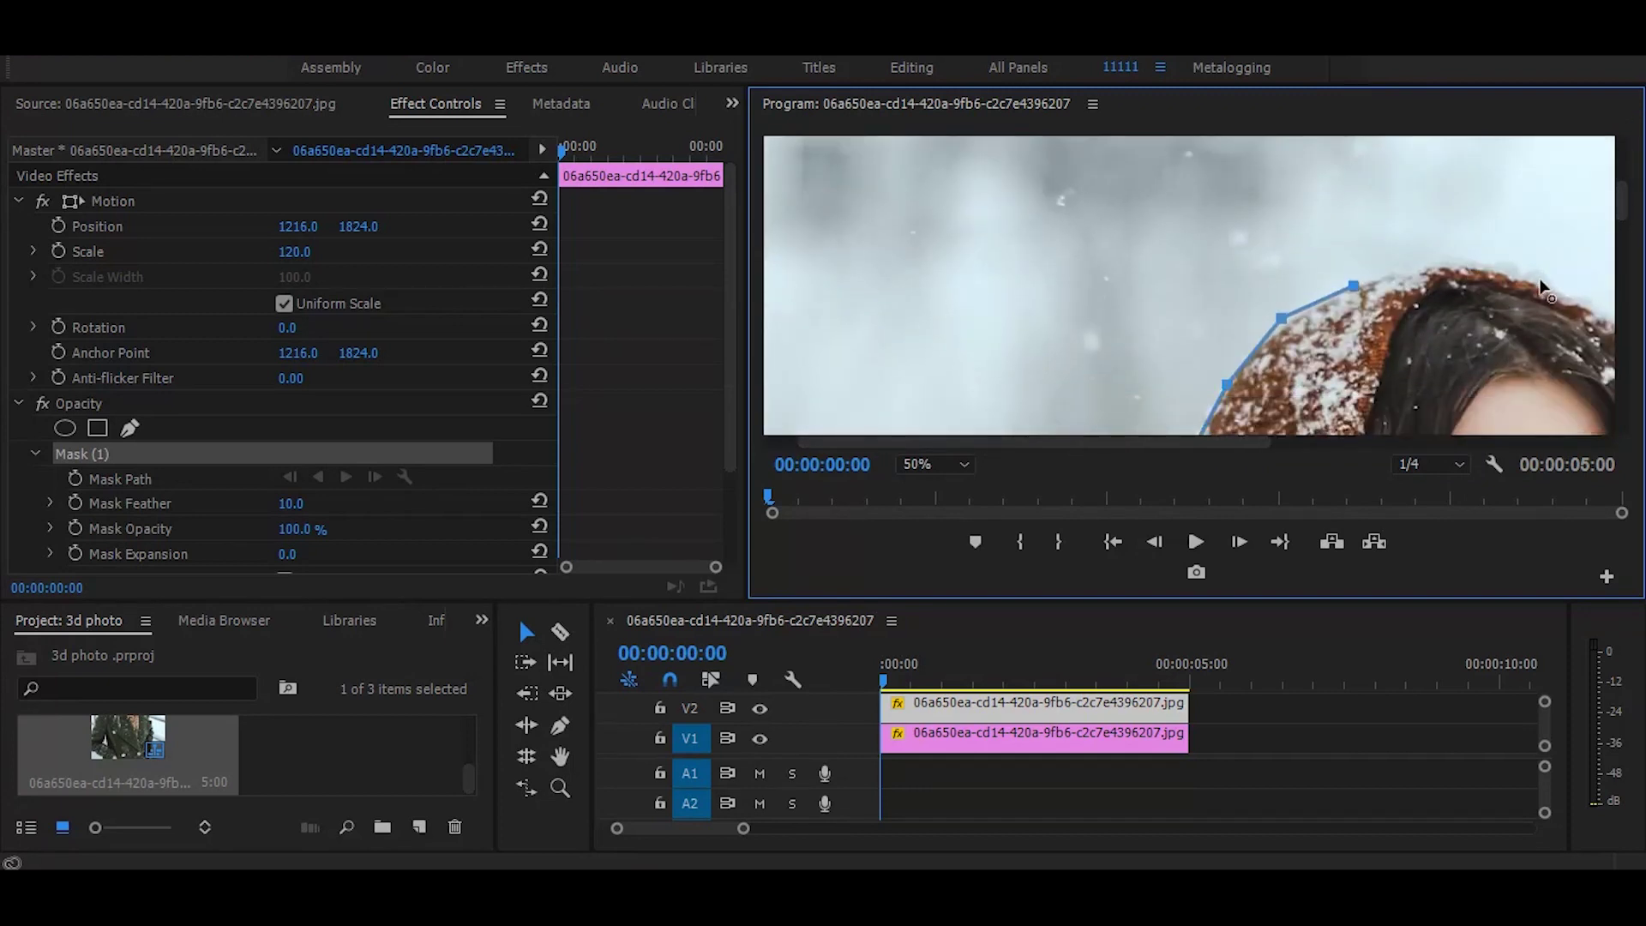
left_click(1571, 296)
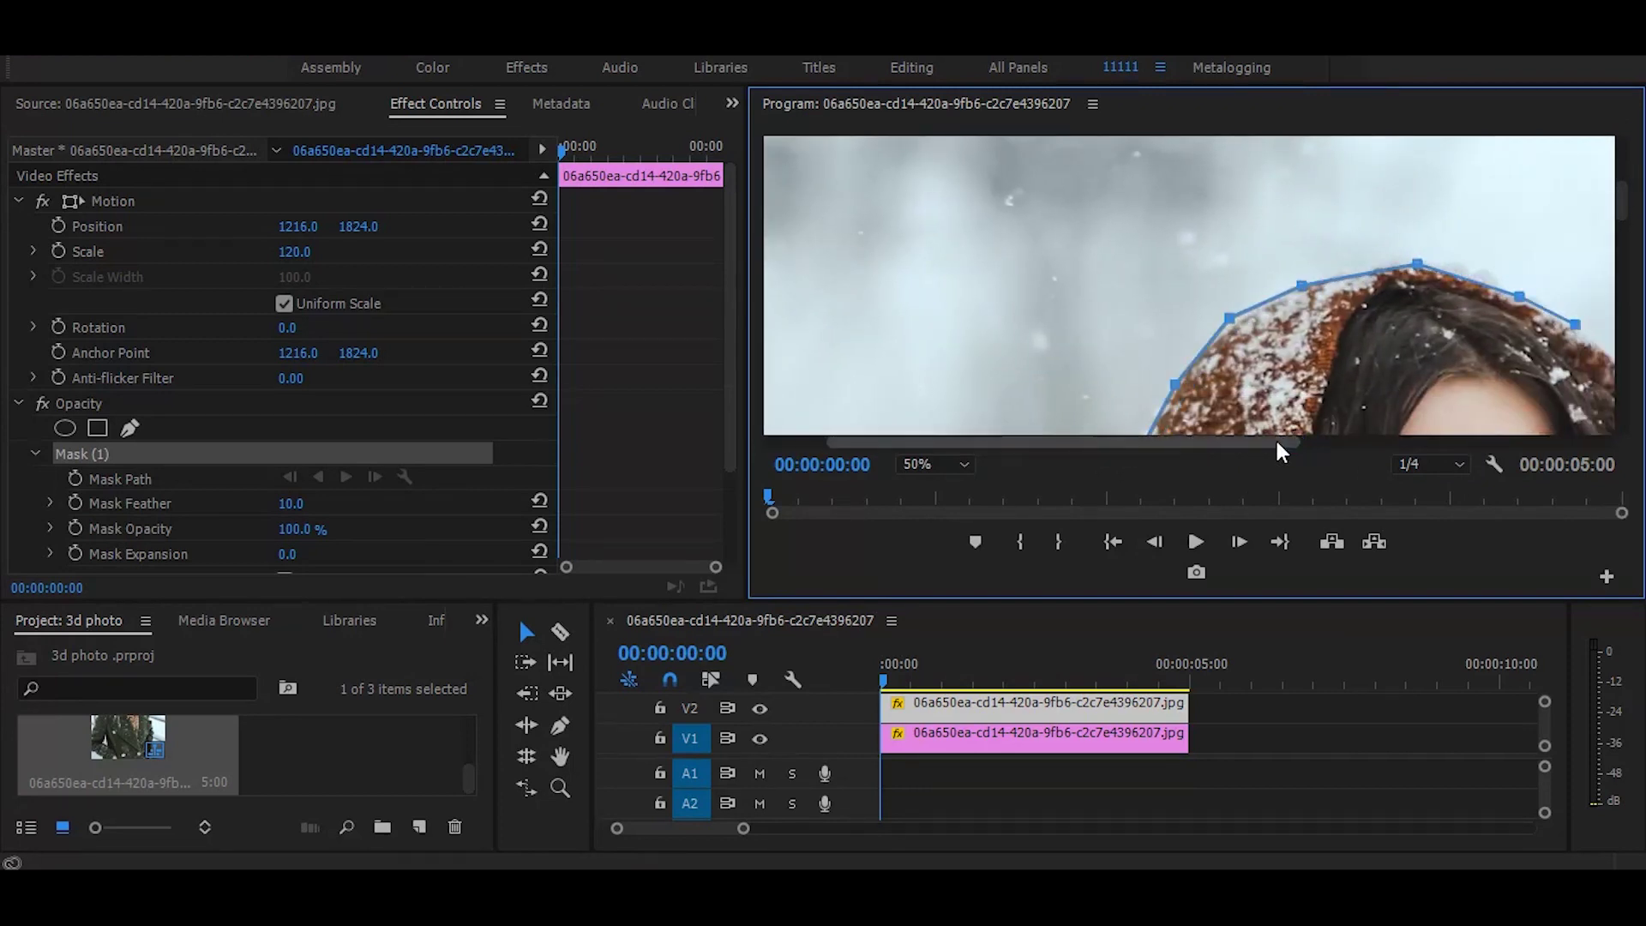
Trace the mask down the hood's right side, beside the face, and along the right shoulder
left_click_drag(1134, 446, 1274, 439)
left_click(1371, 324)
left_click(1434, 376)
scroll(1591, 262, "down", 3)
scroll(1591, 261, "down", 2)
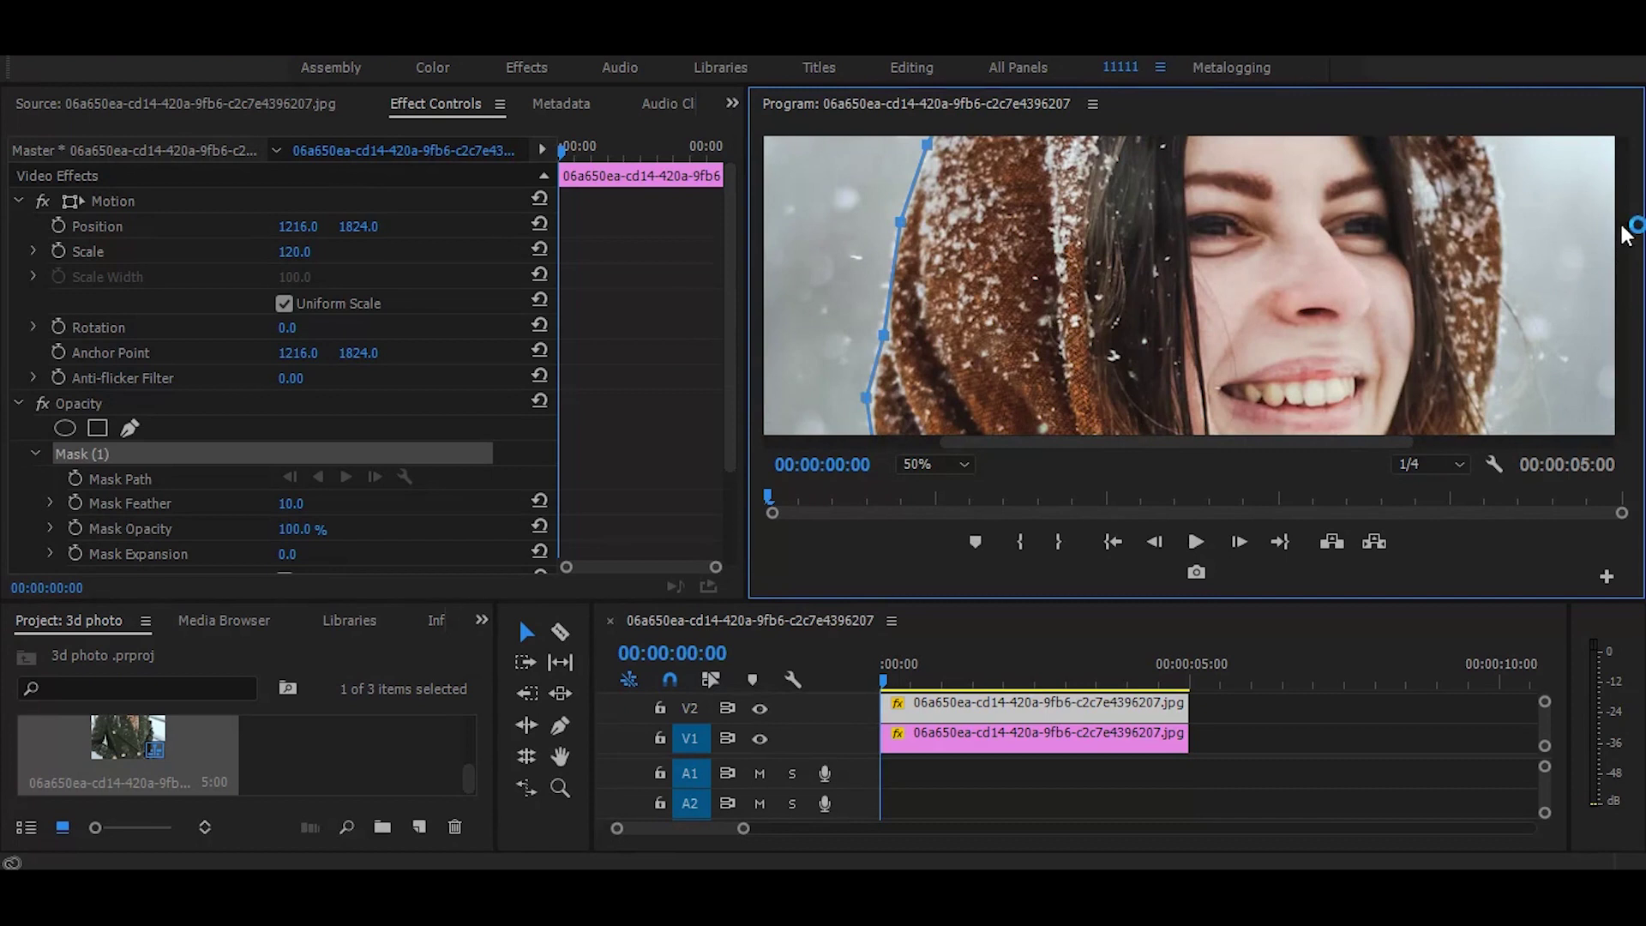
scroll(1544, 214, "up", 2)
left_click(1484, 232)
scroll(1509, 377, "down", 3)
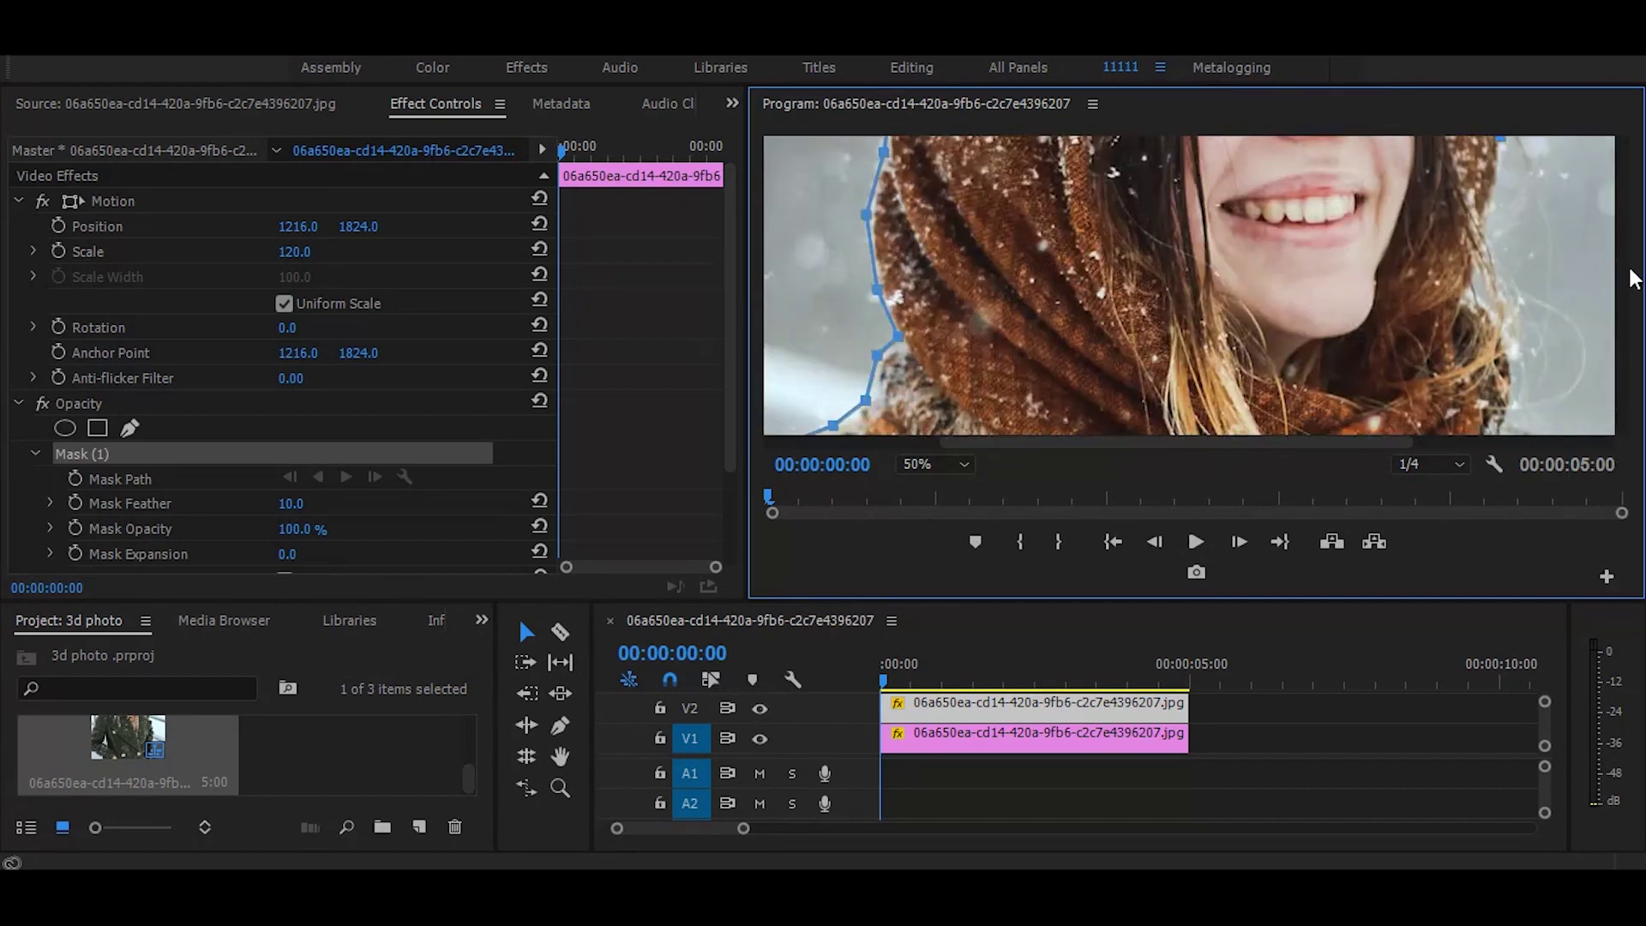
left_click(1491, 227)
scroll(1514, 336, "down", 3)
left_click(1506, 191)
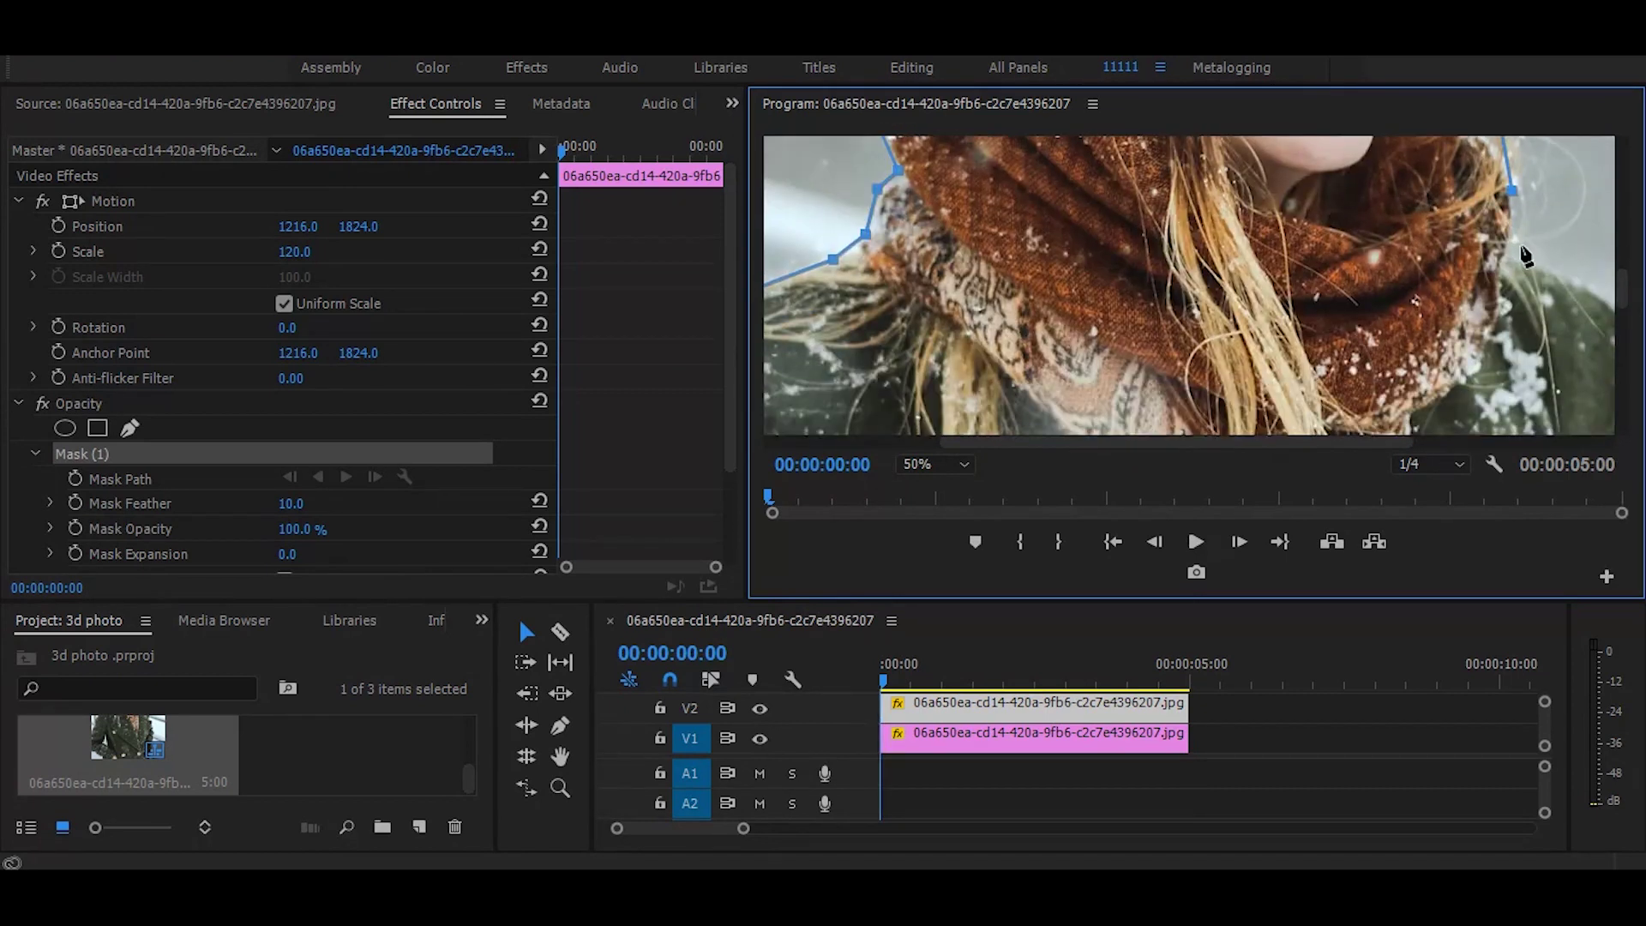
left_click(1506, 244)
left_click(1574, 280)
left_click_drag(1379, 441, 1412, 441)
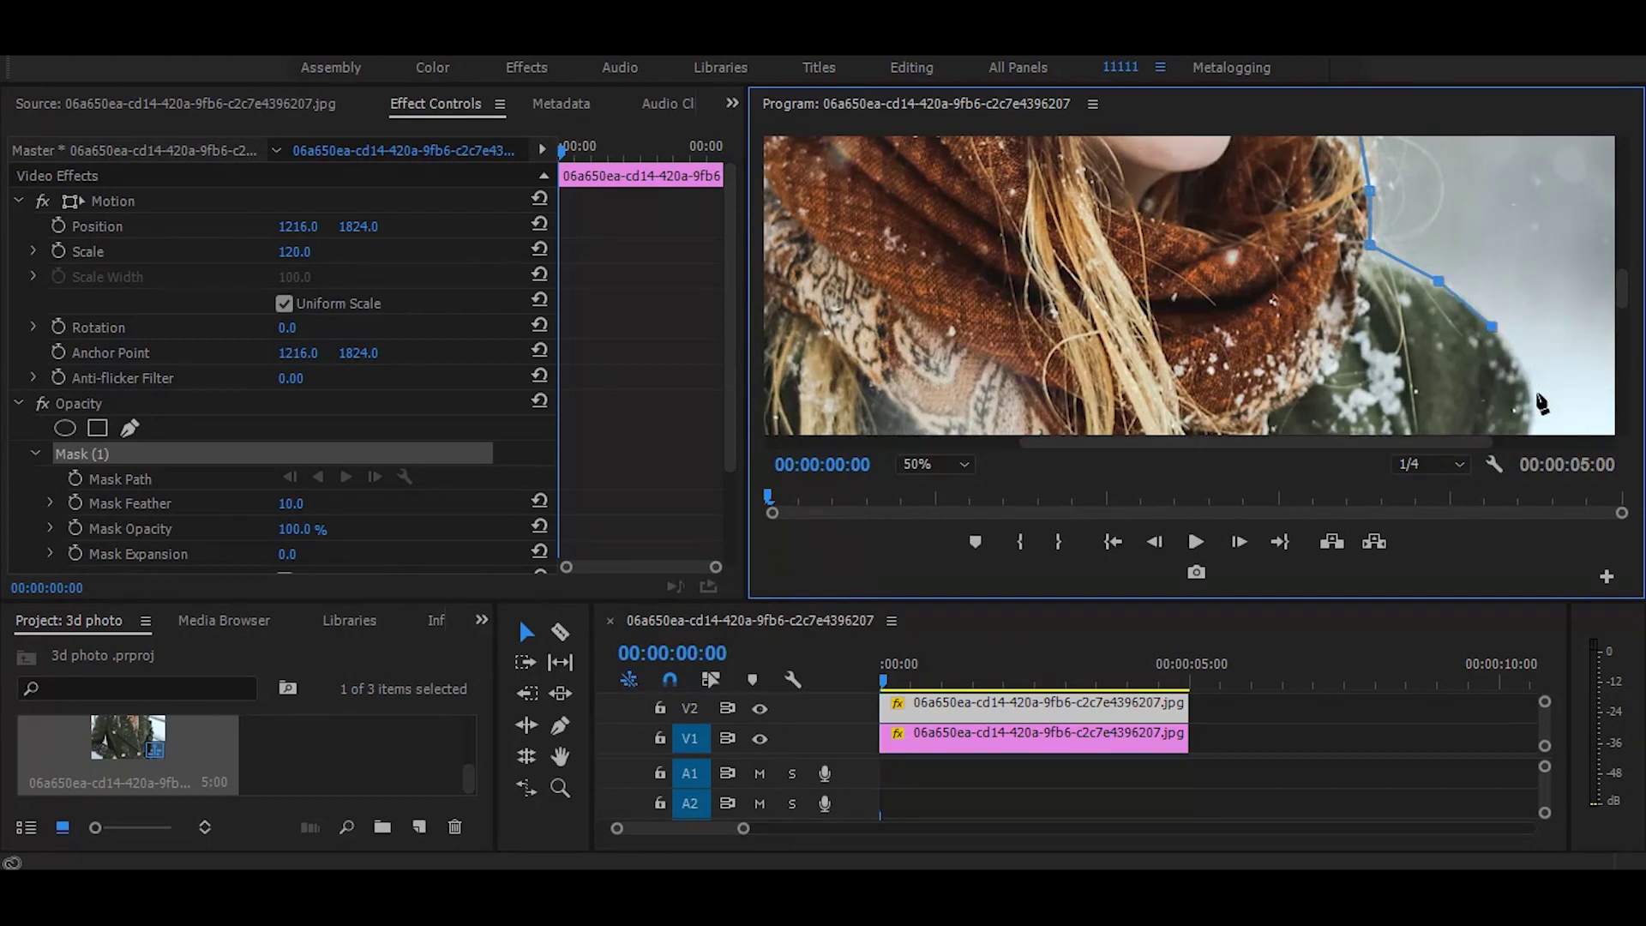
left_click(1493, 317)
left_click(1534, 392)
Extend the mask down the jacket's right edge to the photo's bottom edge
scroll(1620, 330, "down", 3)
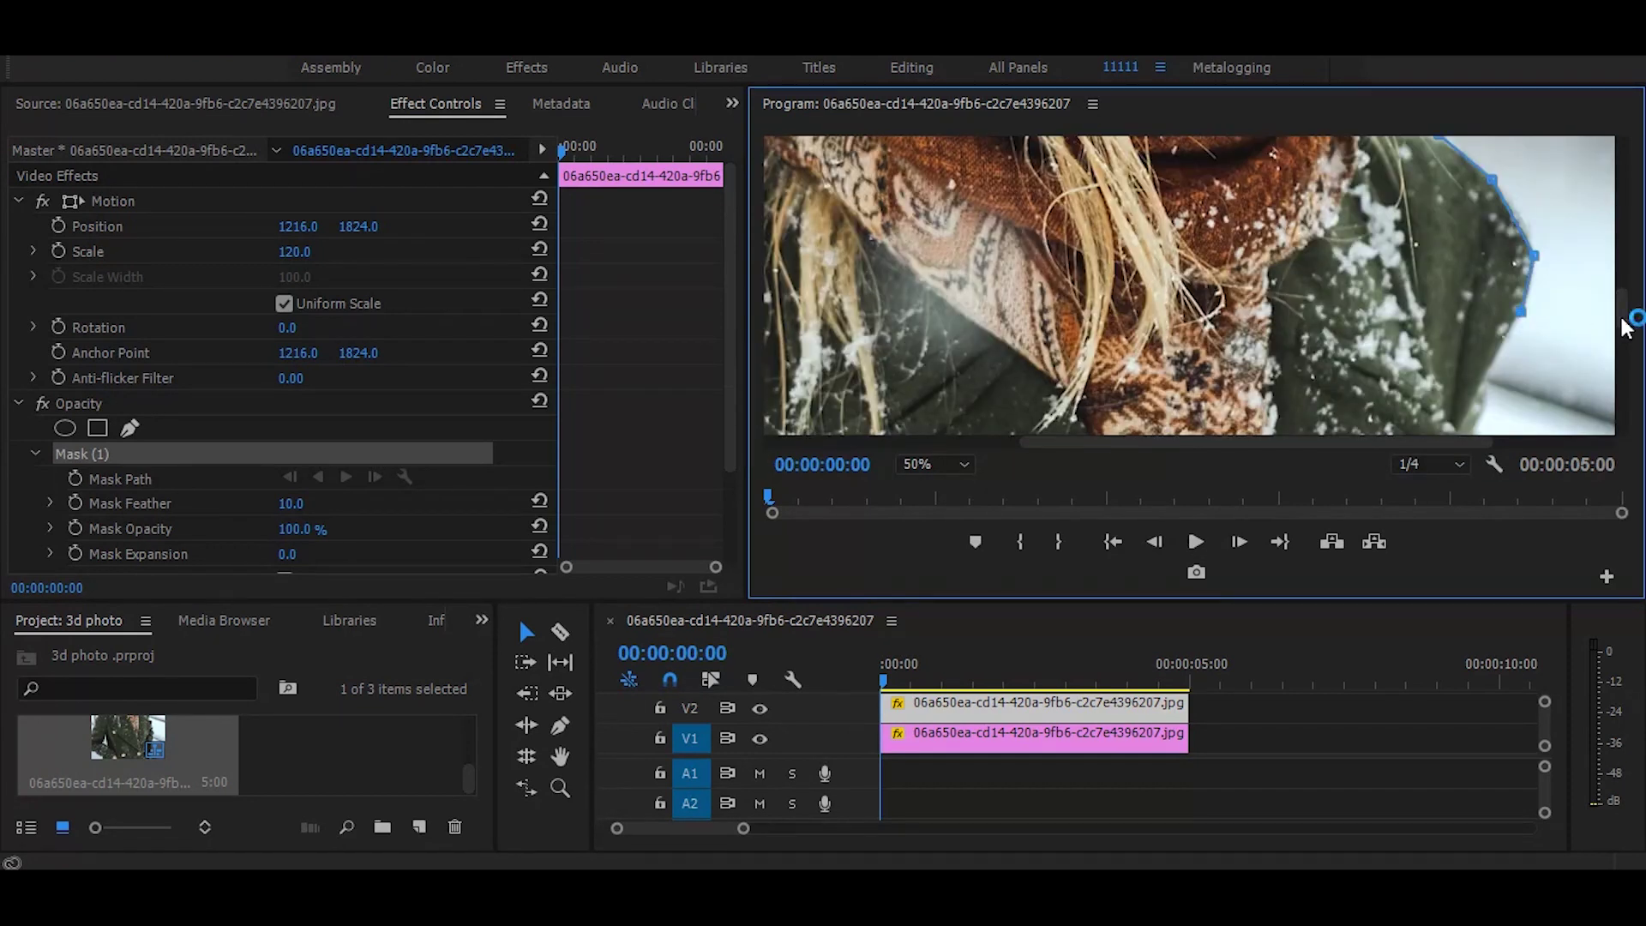
scroll(1625, 325, "down", 2)
left_click(1522, 193)
left_click(1489, 269)
left_click(1479, 315)
left_click(1534, 339)
left_click(1548, 375)
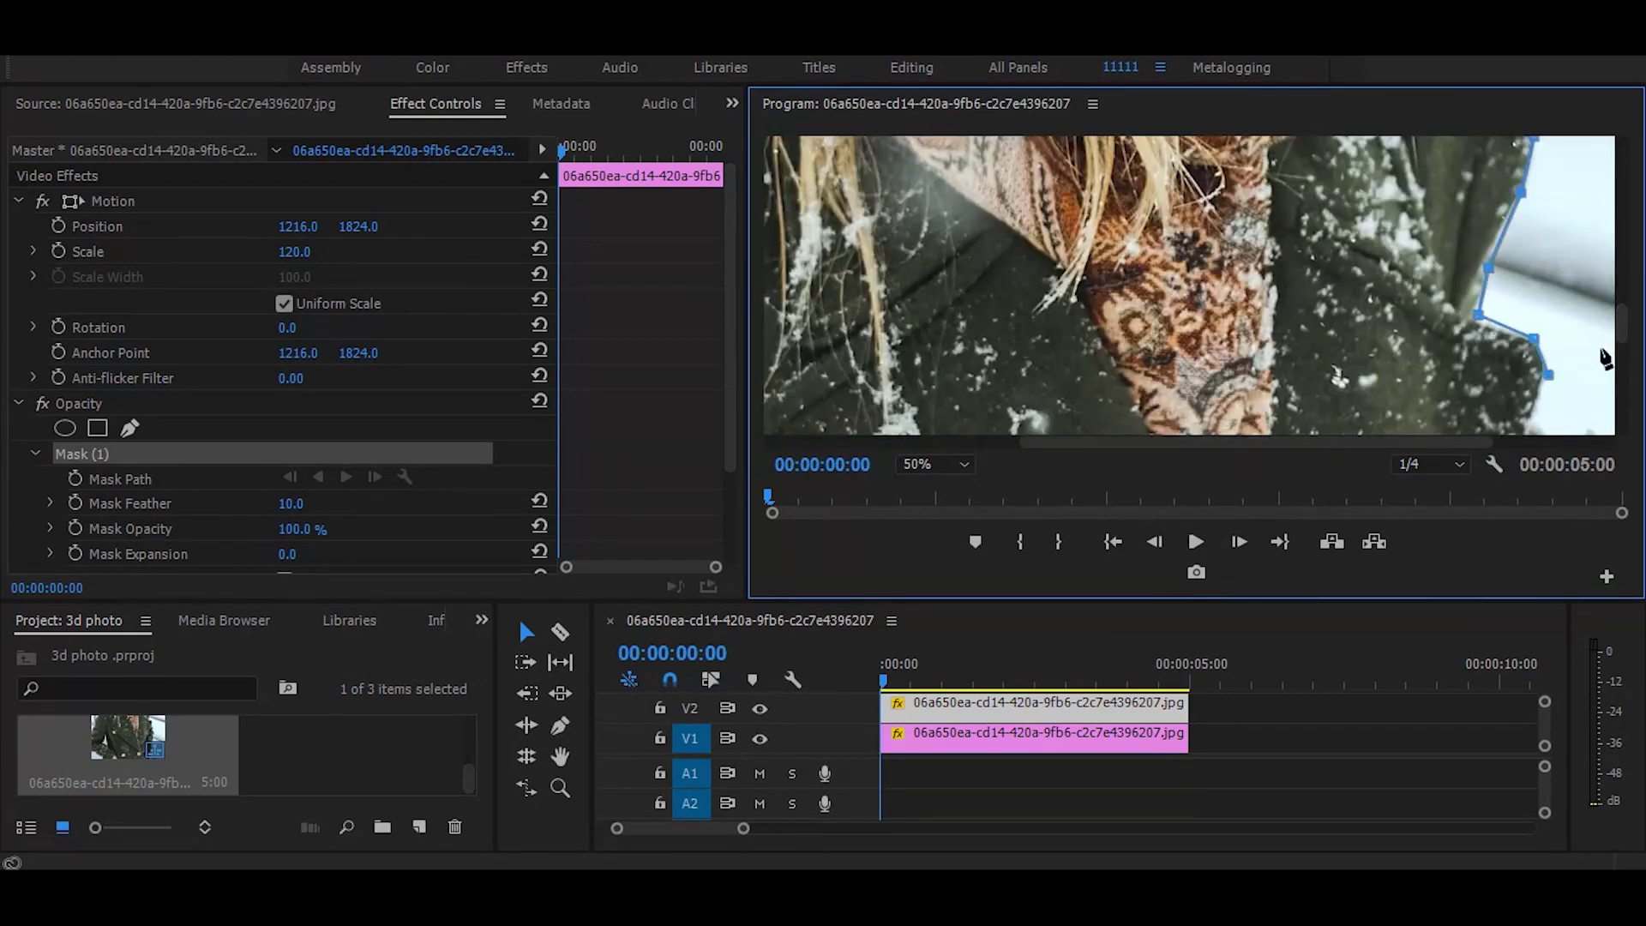
scroll(1619, 356, "down", 2)
scroll(1619, 355, "down", 2)
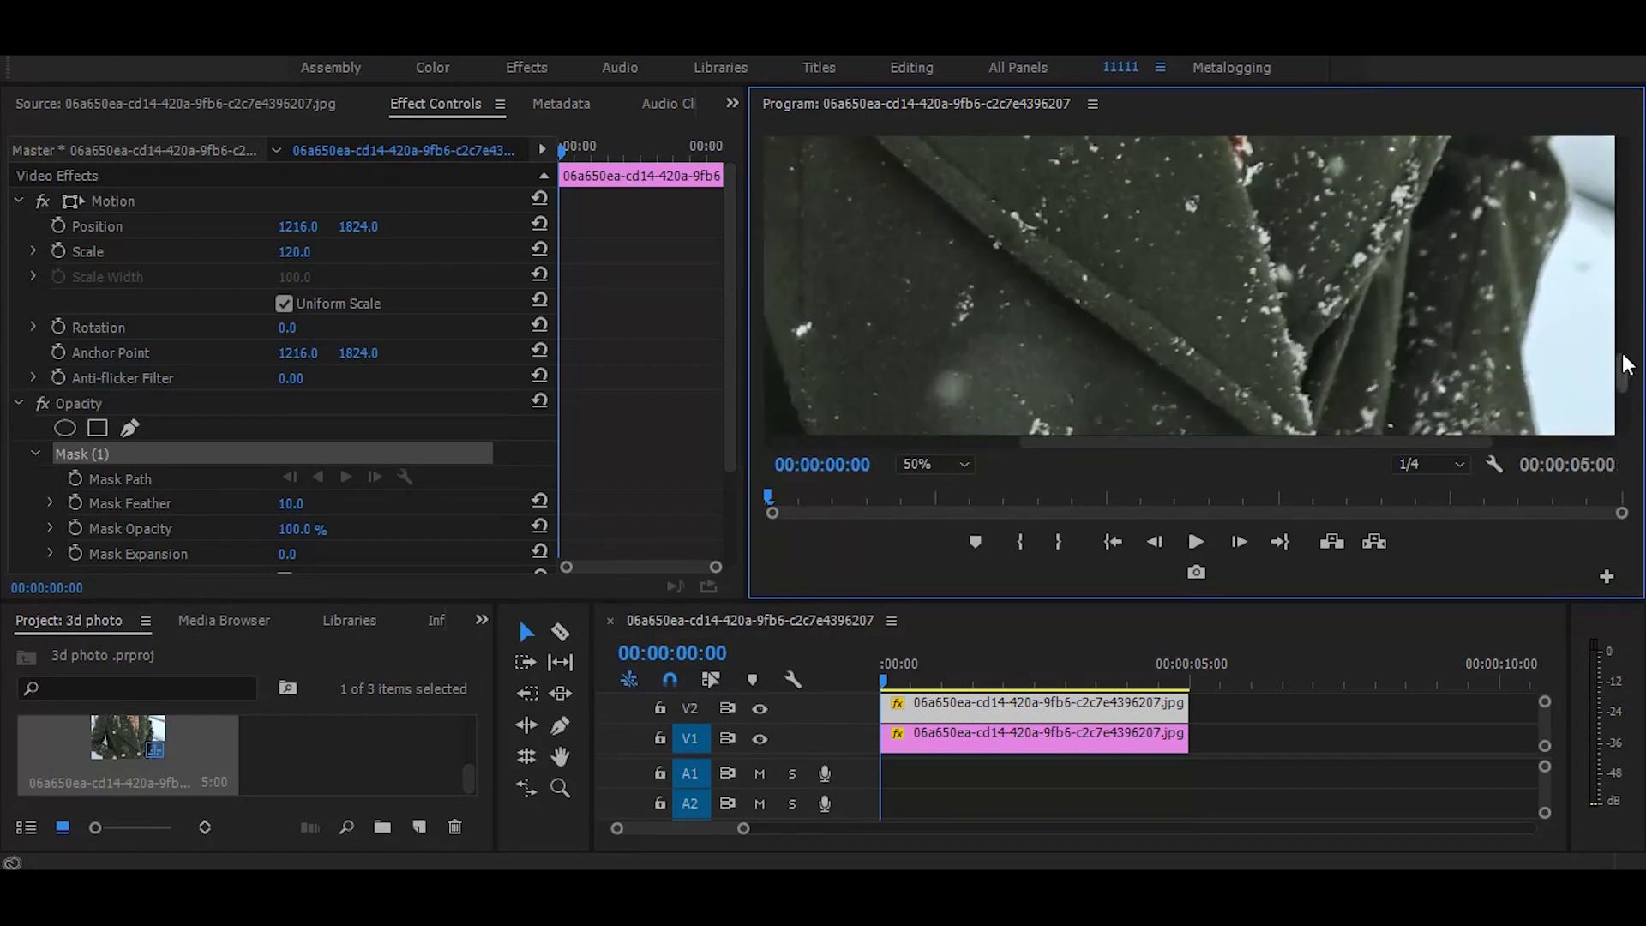
scroll(1619, 356, "up", 3)
scroll(1621, 369, "down", 3)
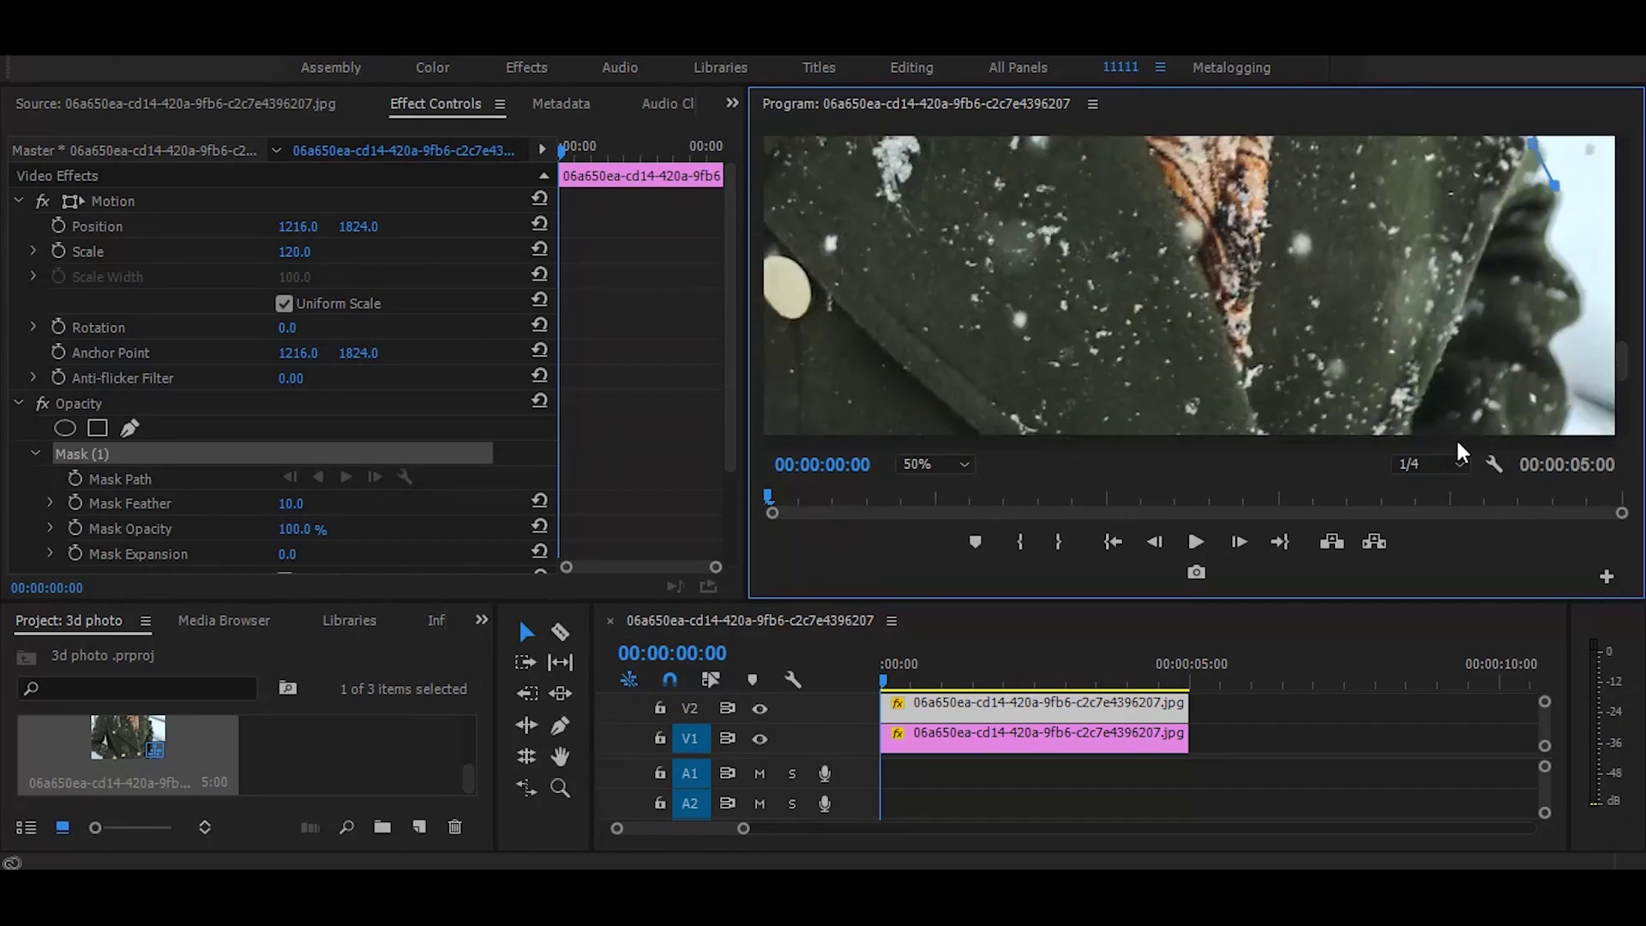
left_click(1561, 315)
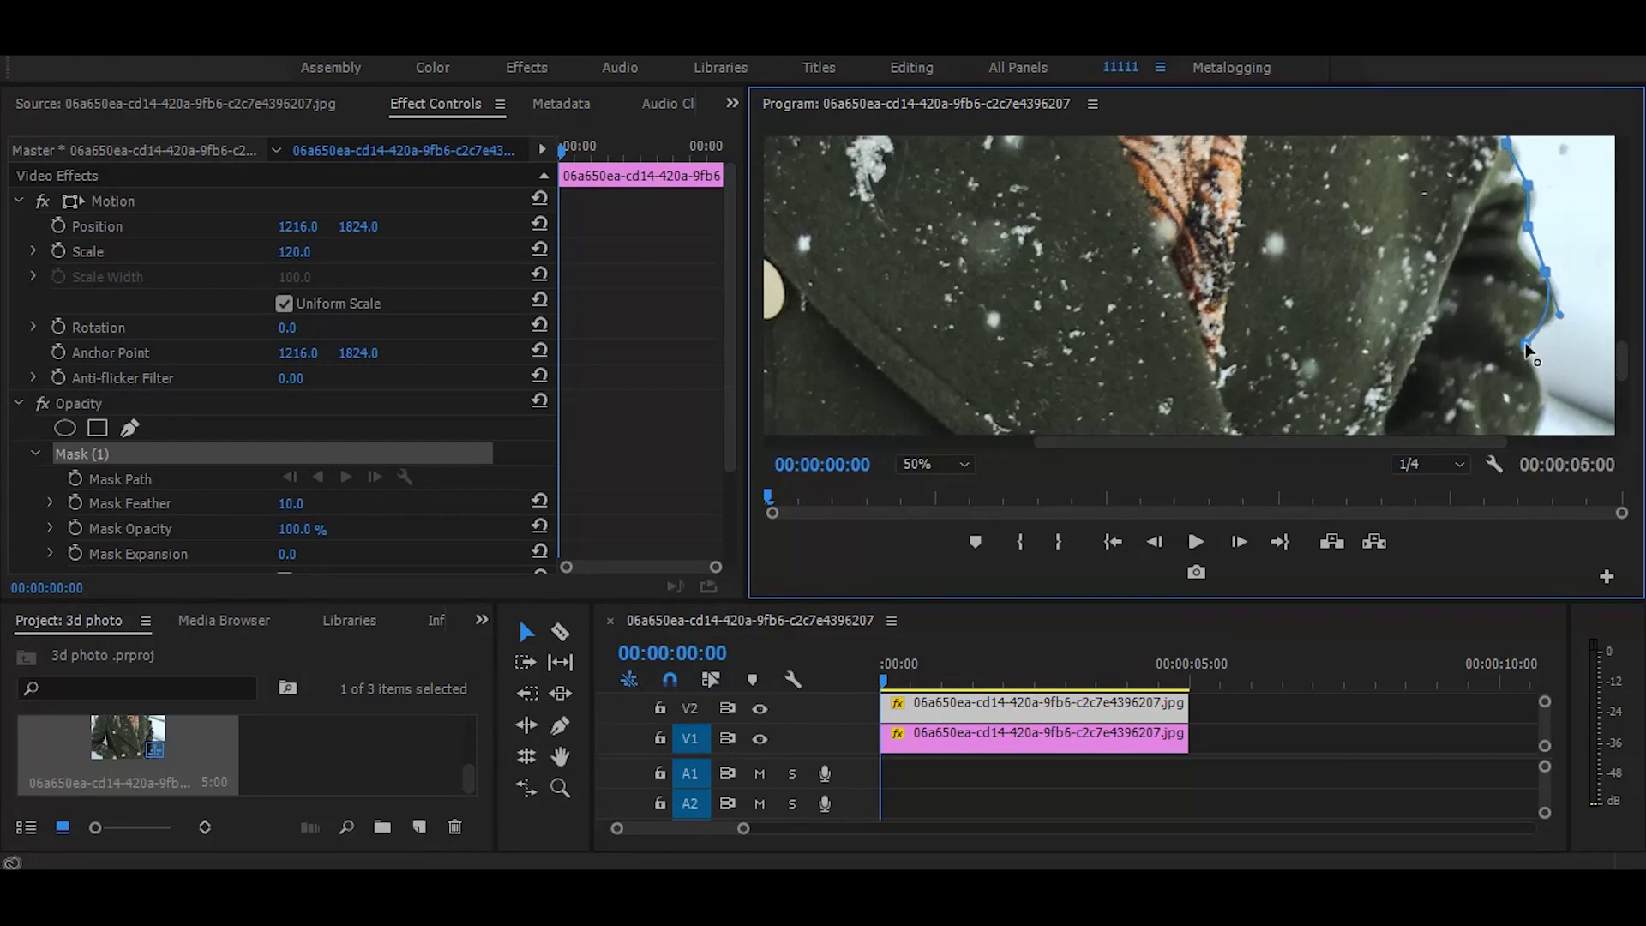
scroll(1619, 385, "down", 2)
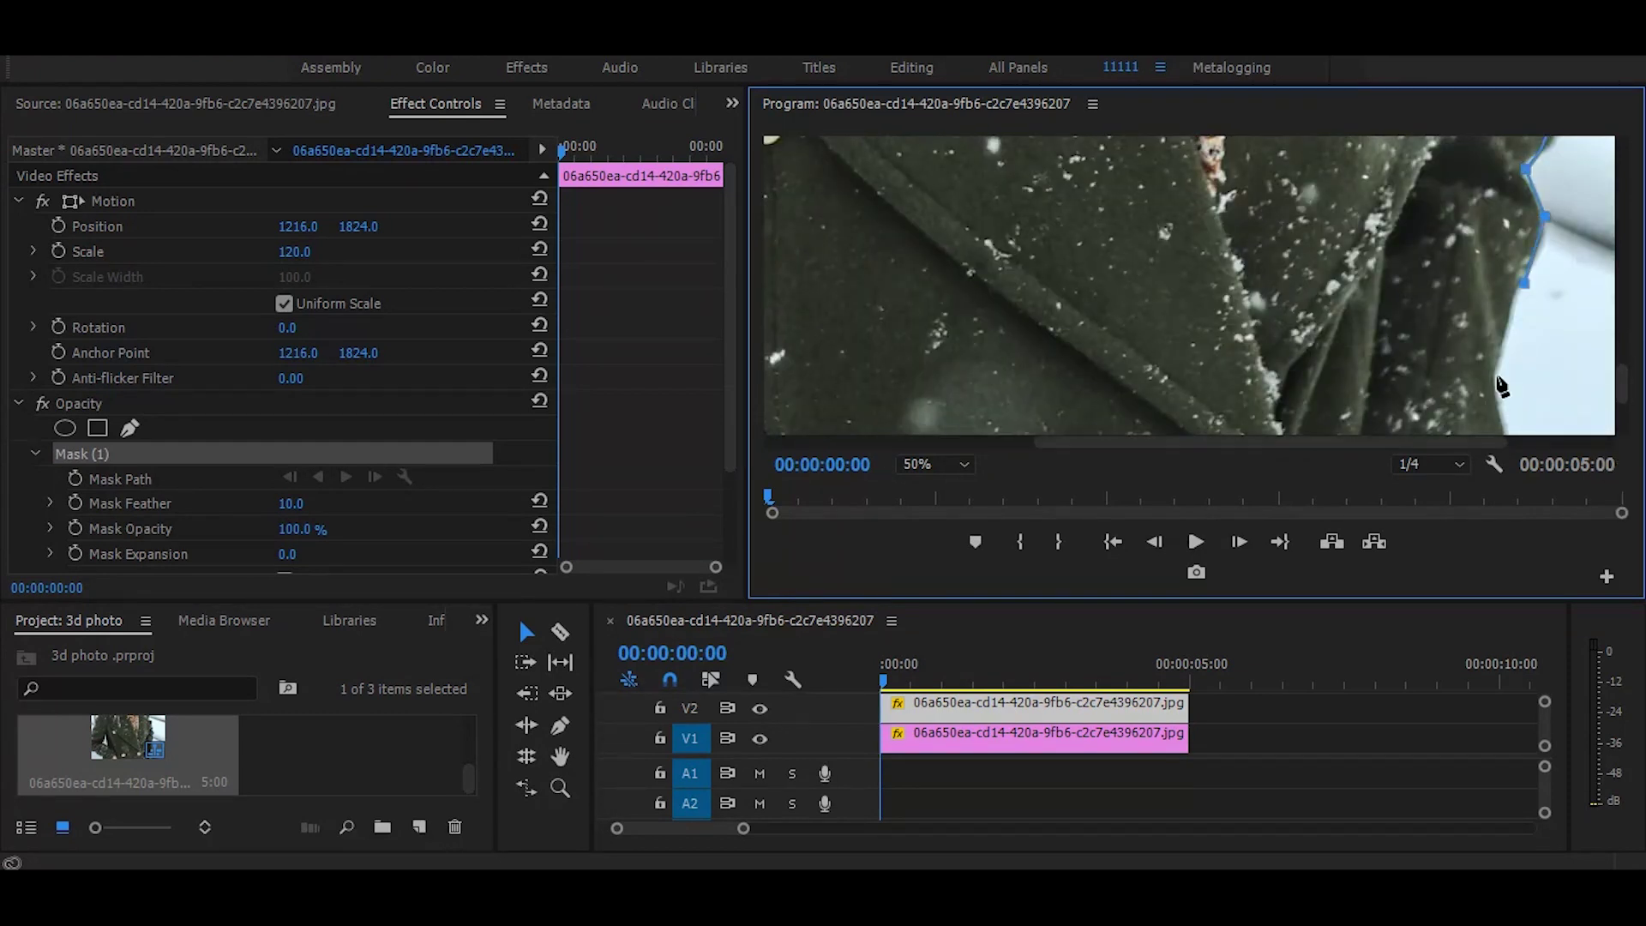
scroll(1509, 361, "down", 3)
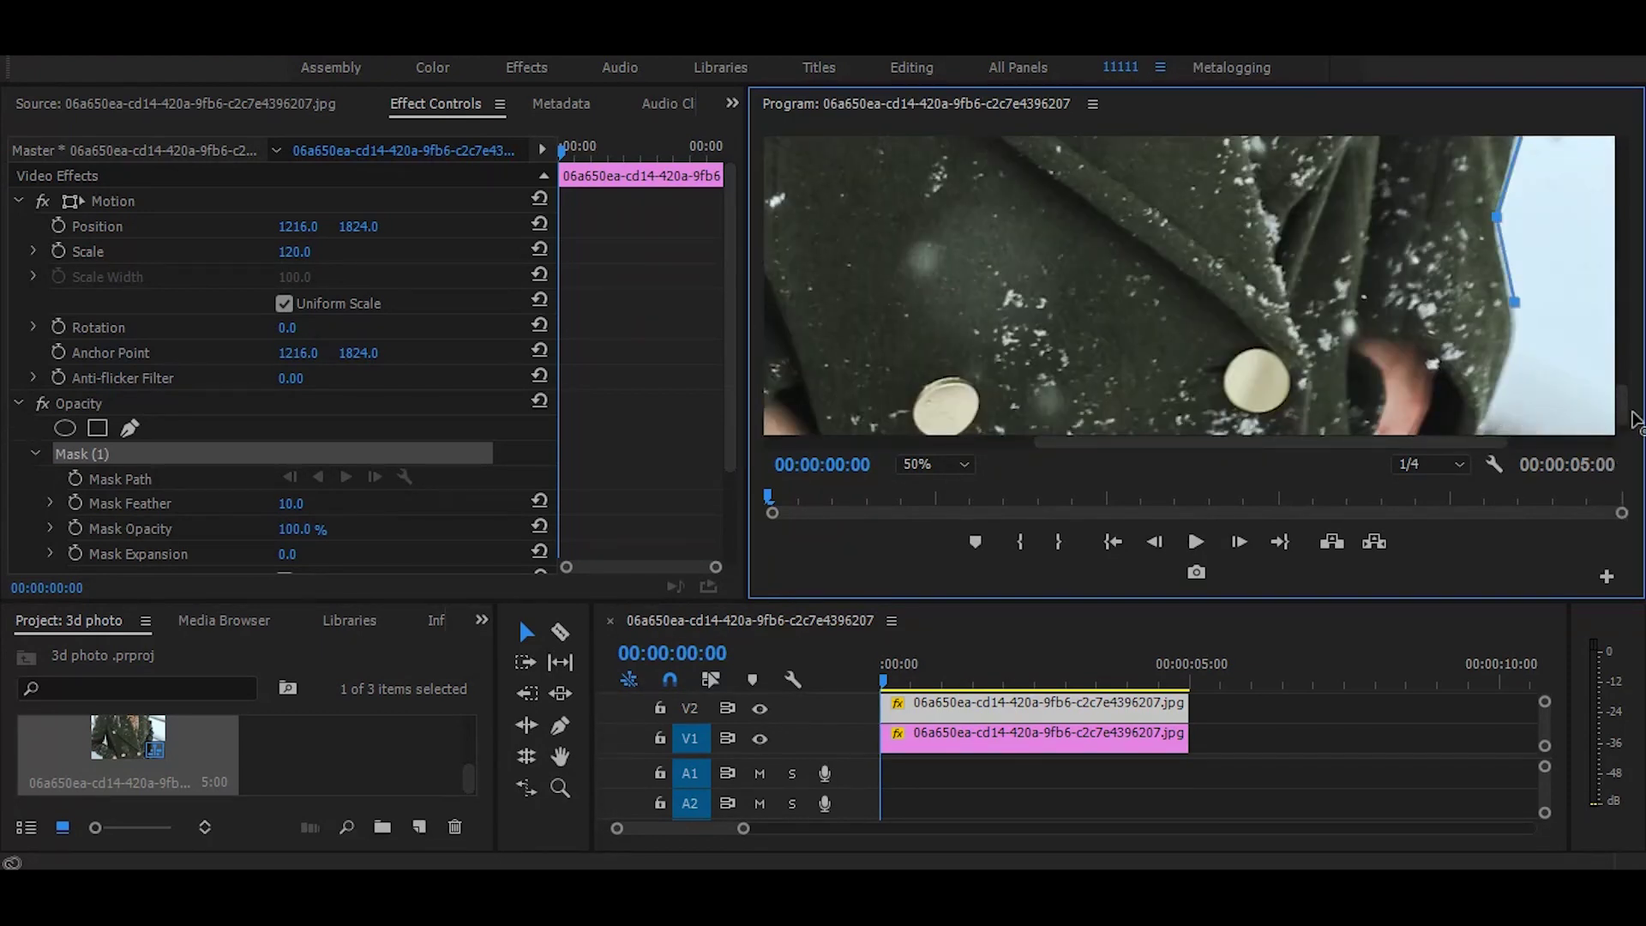
left_click(1495, 403)
scroll(1535, 428, "down", 2)
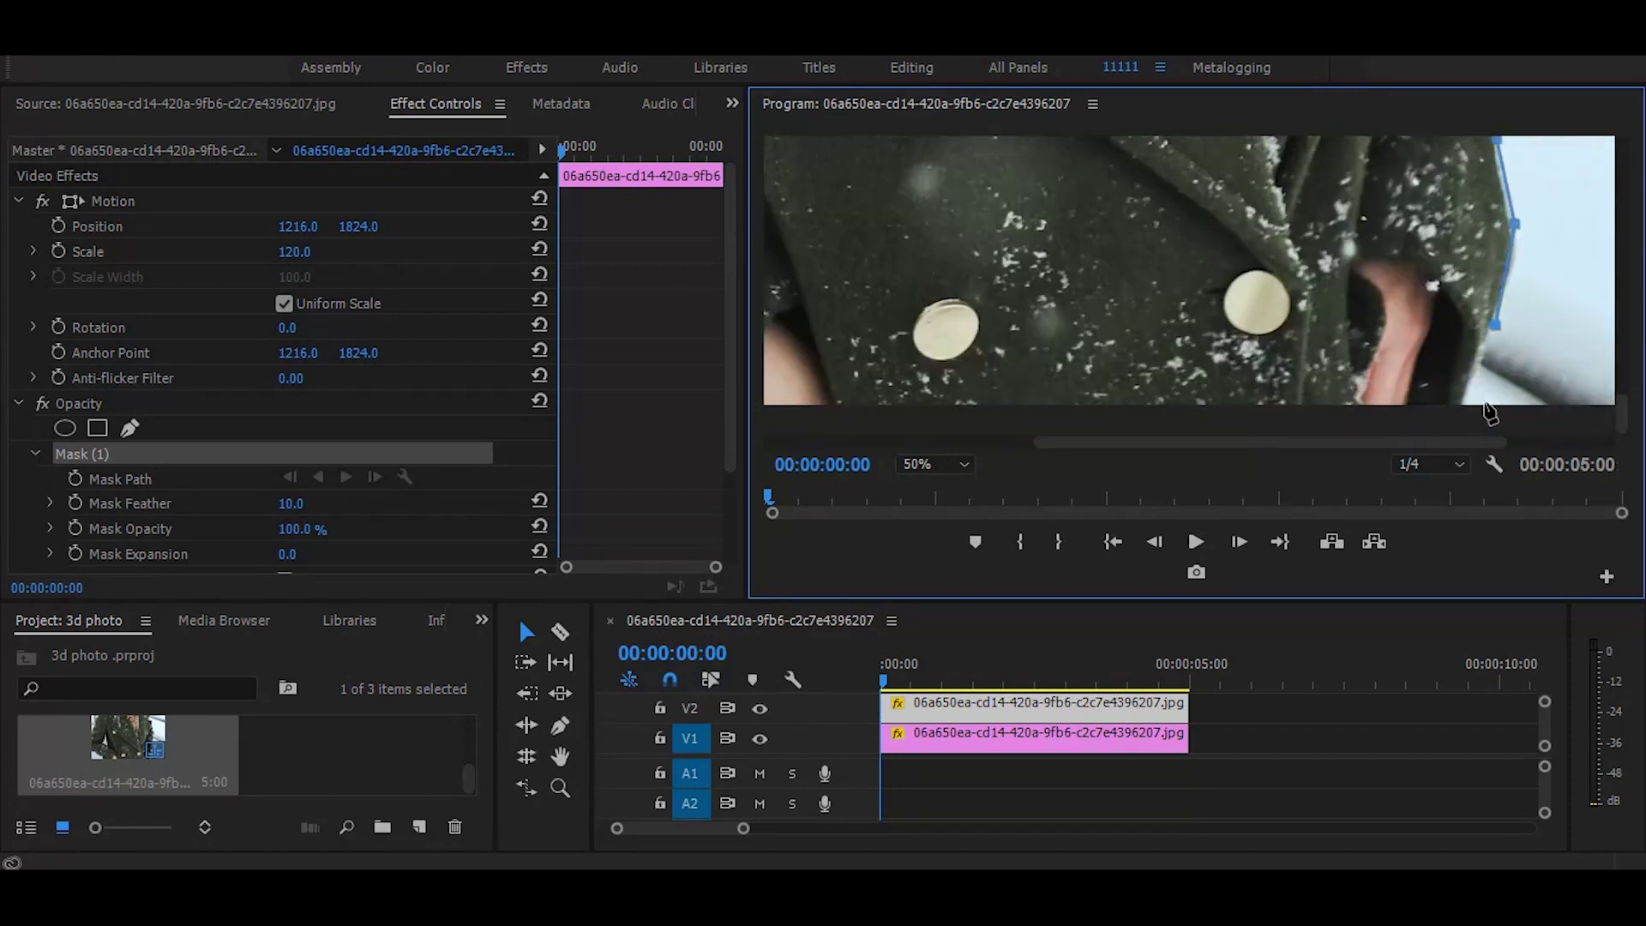
left_click(1473, 383)
left_click(1467, 405)
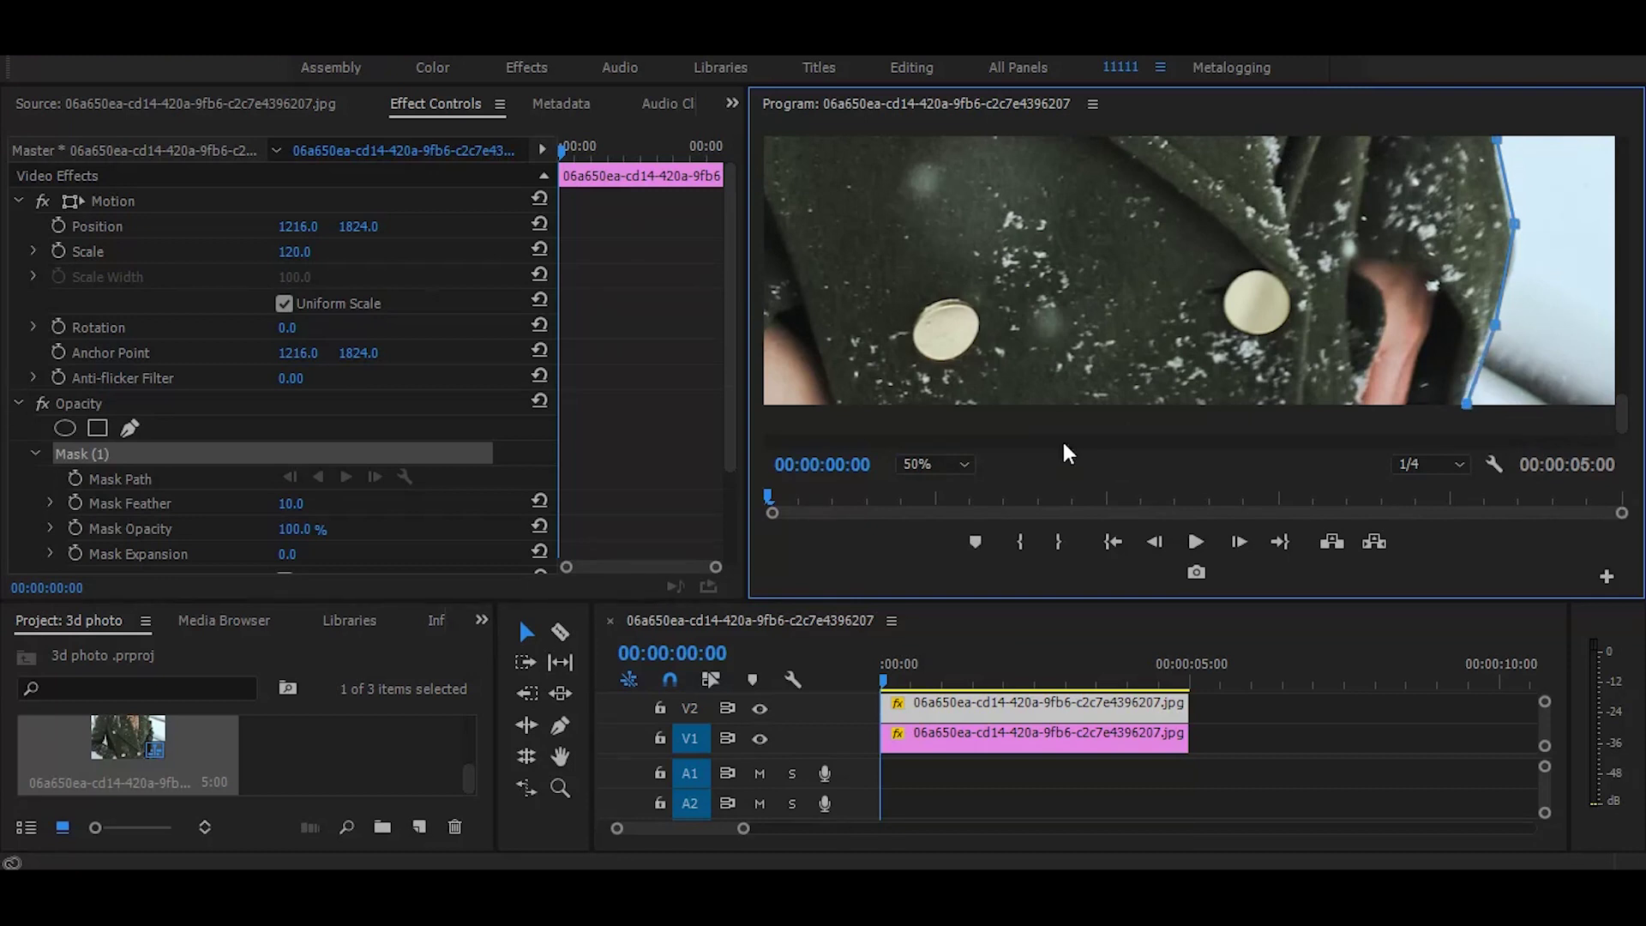
mouse_move(1012, 443)
left_mouse_down()
mouse_move(857, 435)
mouse_move(863, 404)
mouse_move(909, 404)
left_mouse_up()
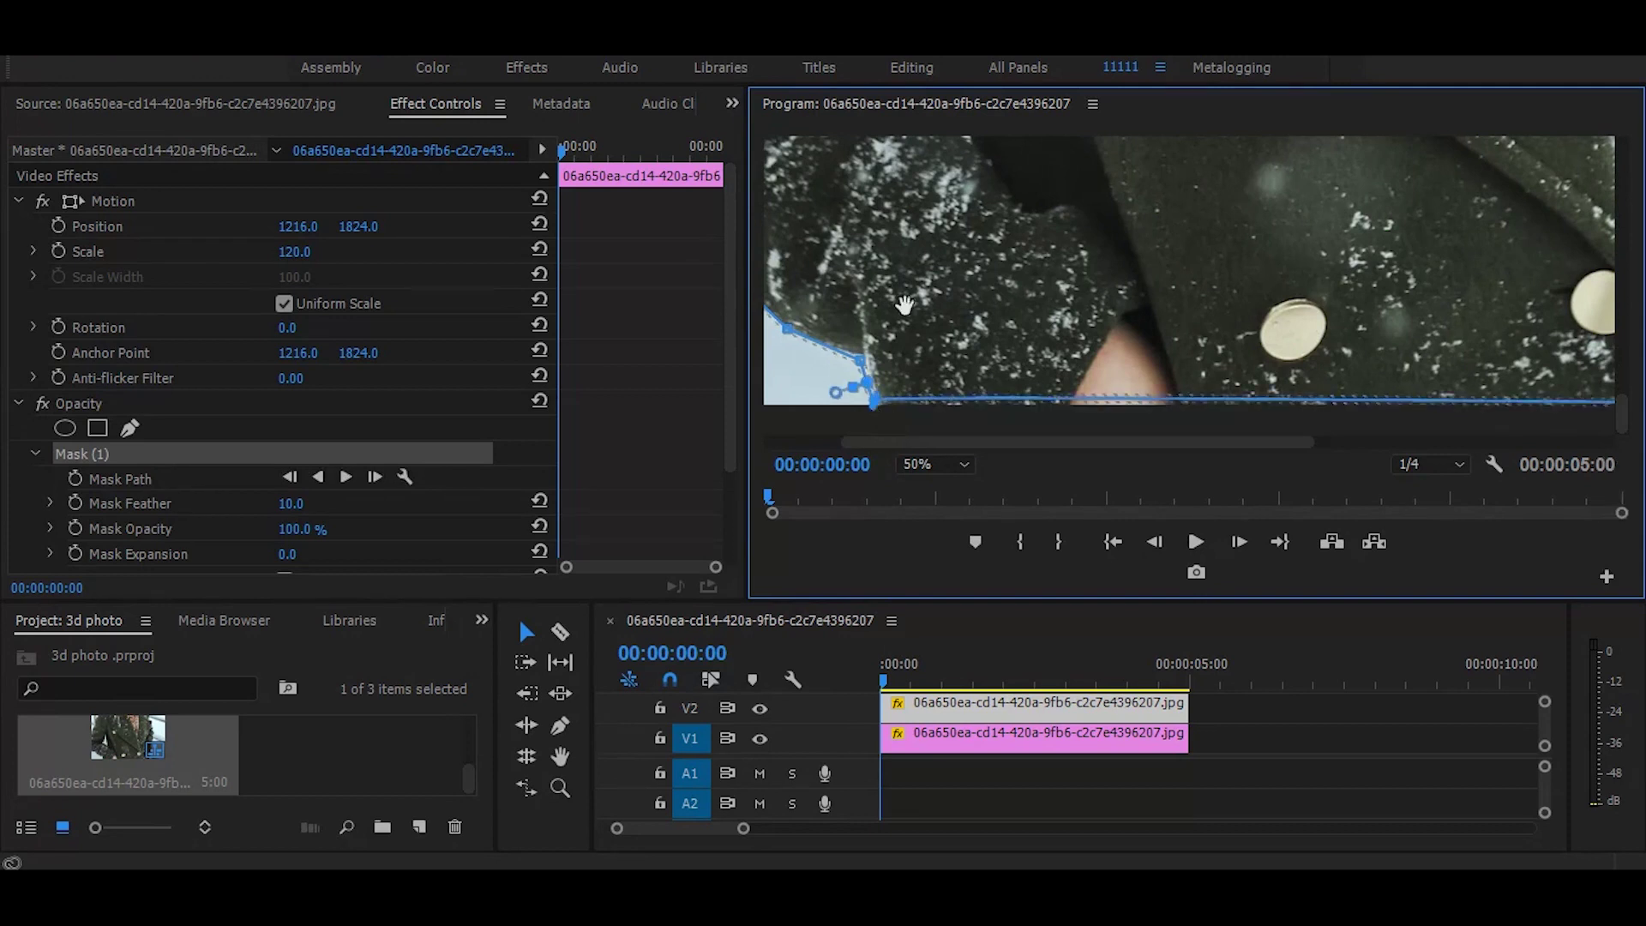
Fit the whole photo in the Program monitor and set Mask Feather to 20
left_click(913, 463)
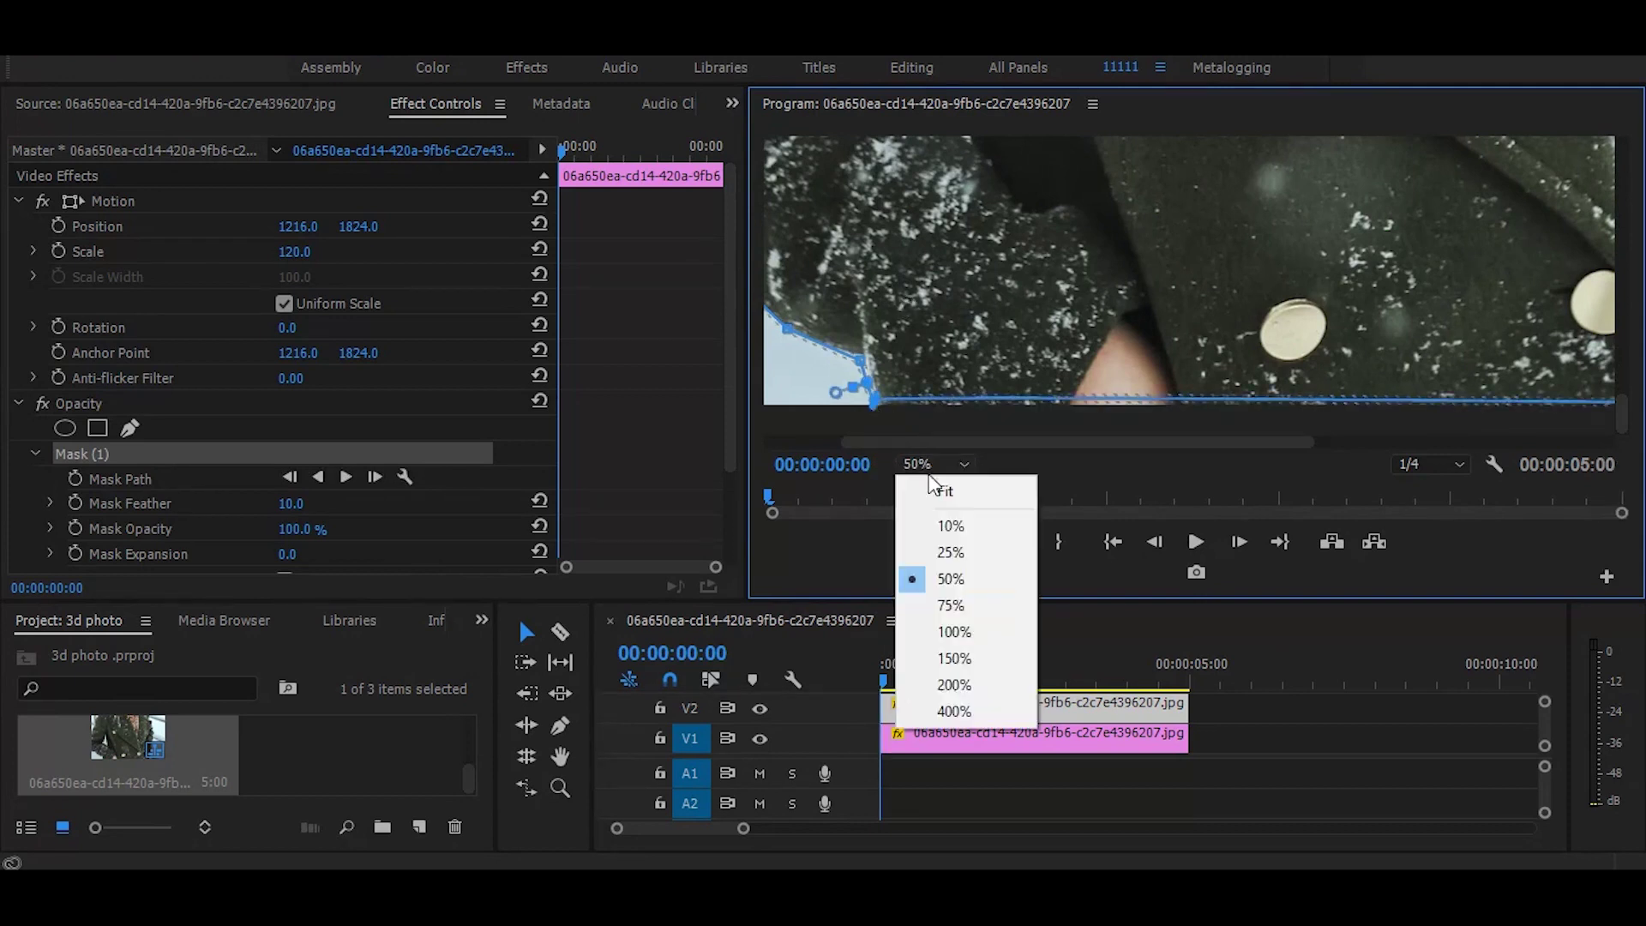
left_click(935, 496)
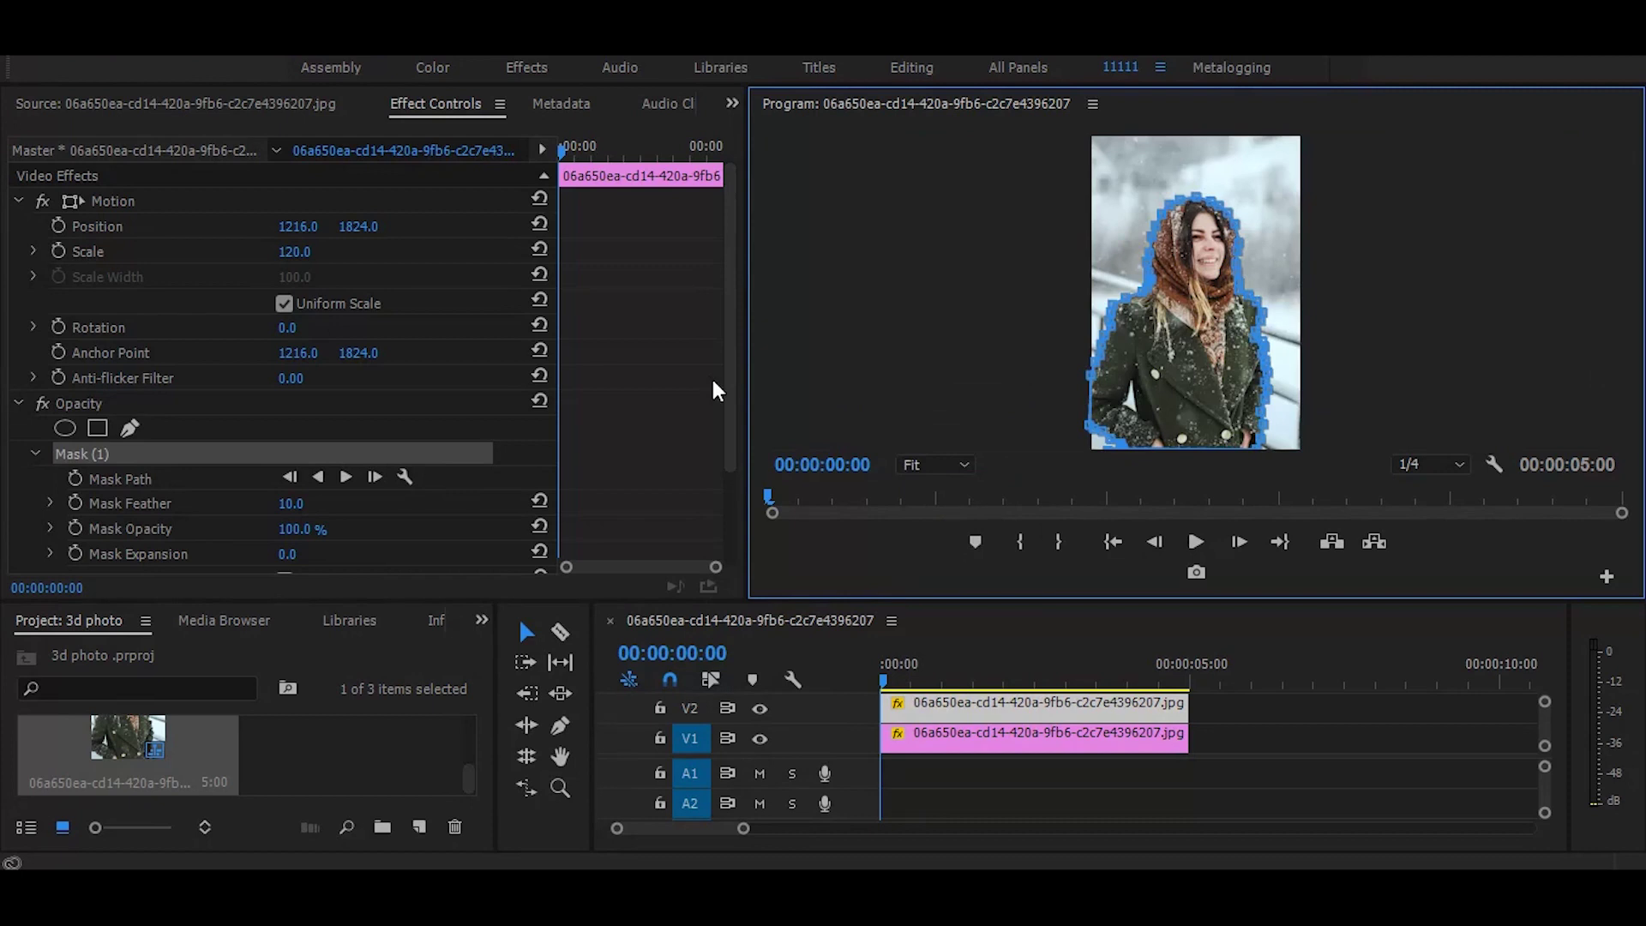
left_click(300, 503)
type("20")
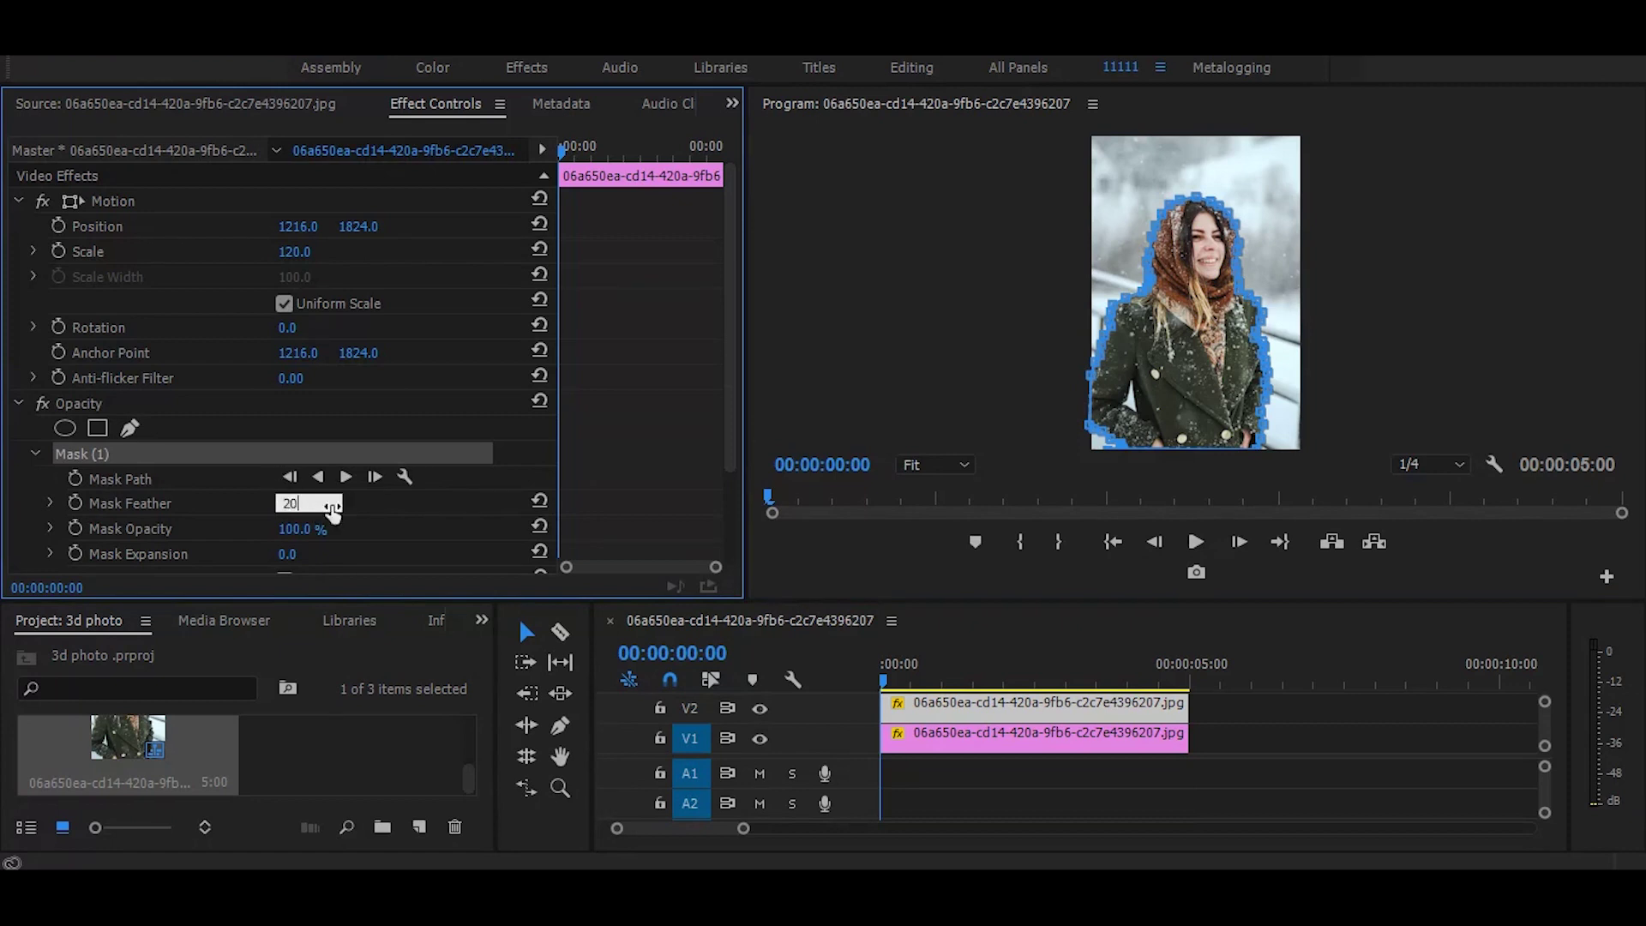
key("Return")
Keyframe the masked clip's Scale from 120 at the start to 140 near its end
left_click(138, 477)
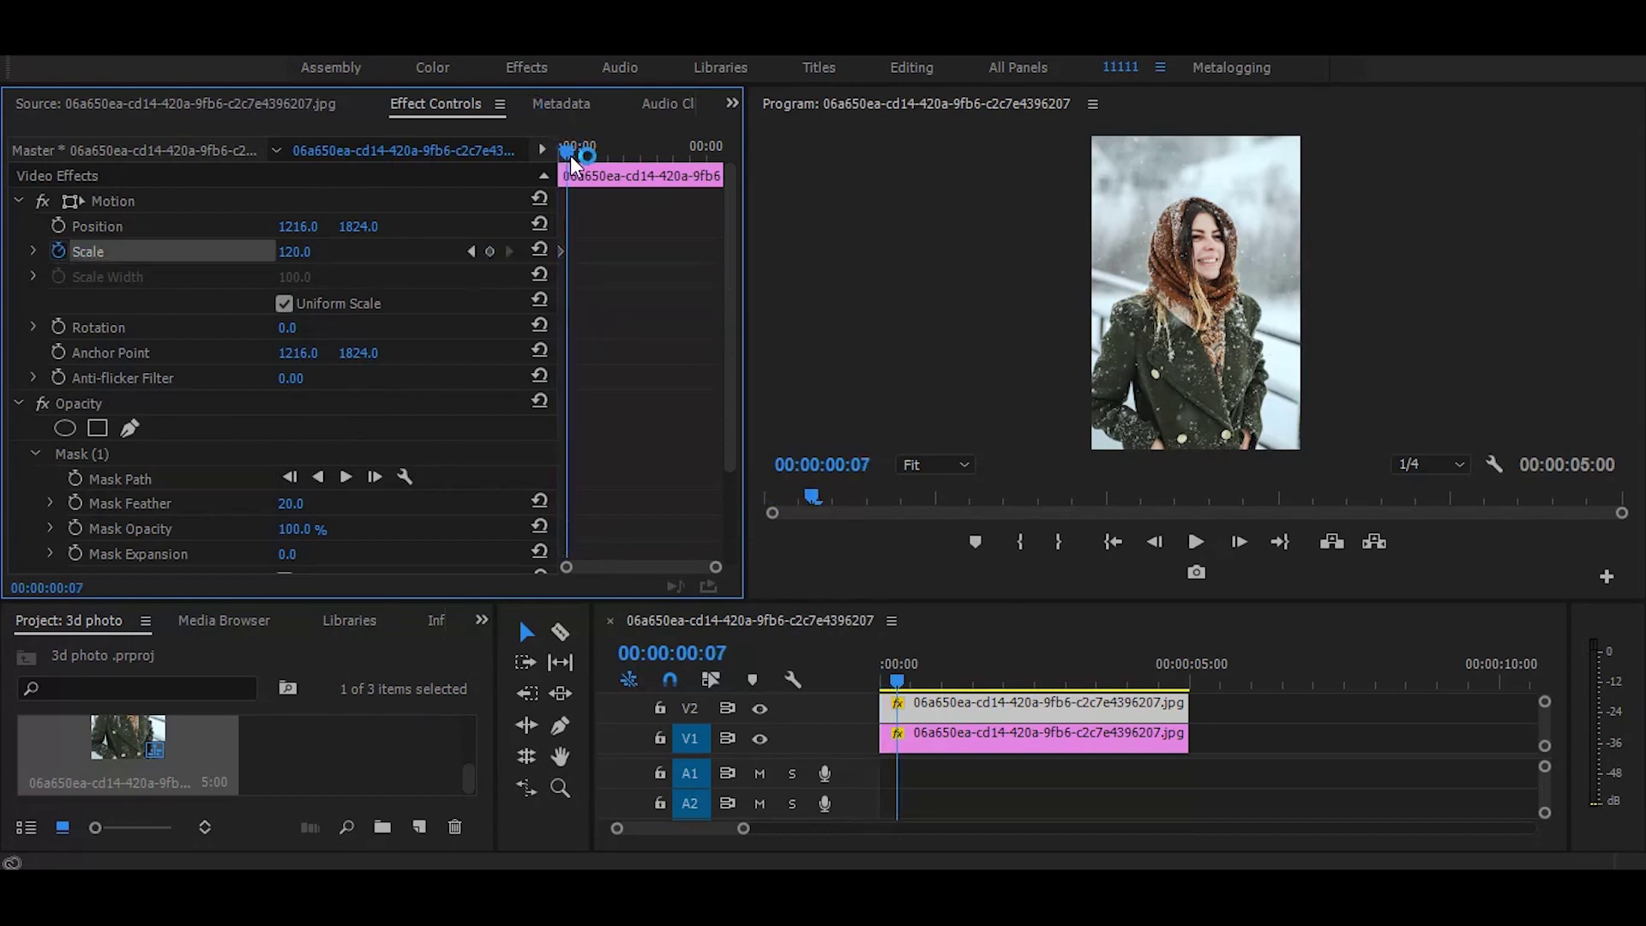
left_click_drag(566, 147, 665, 155)
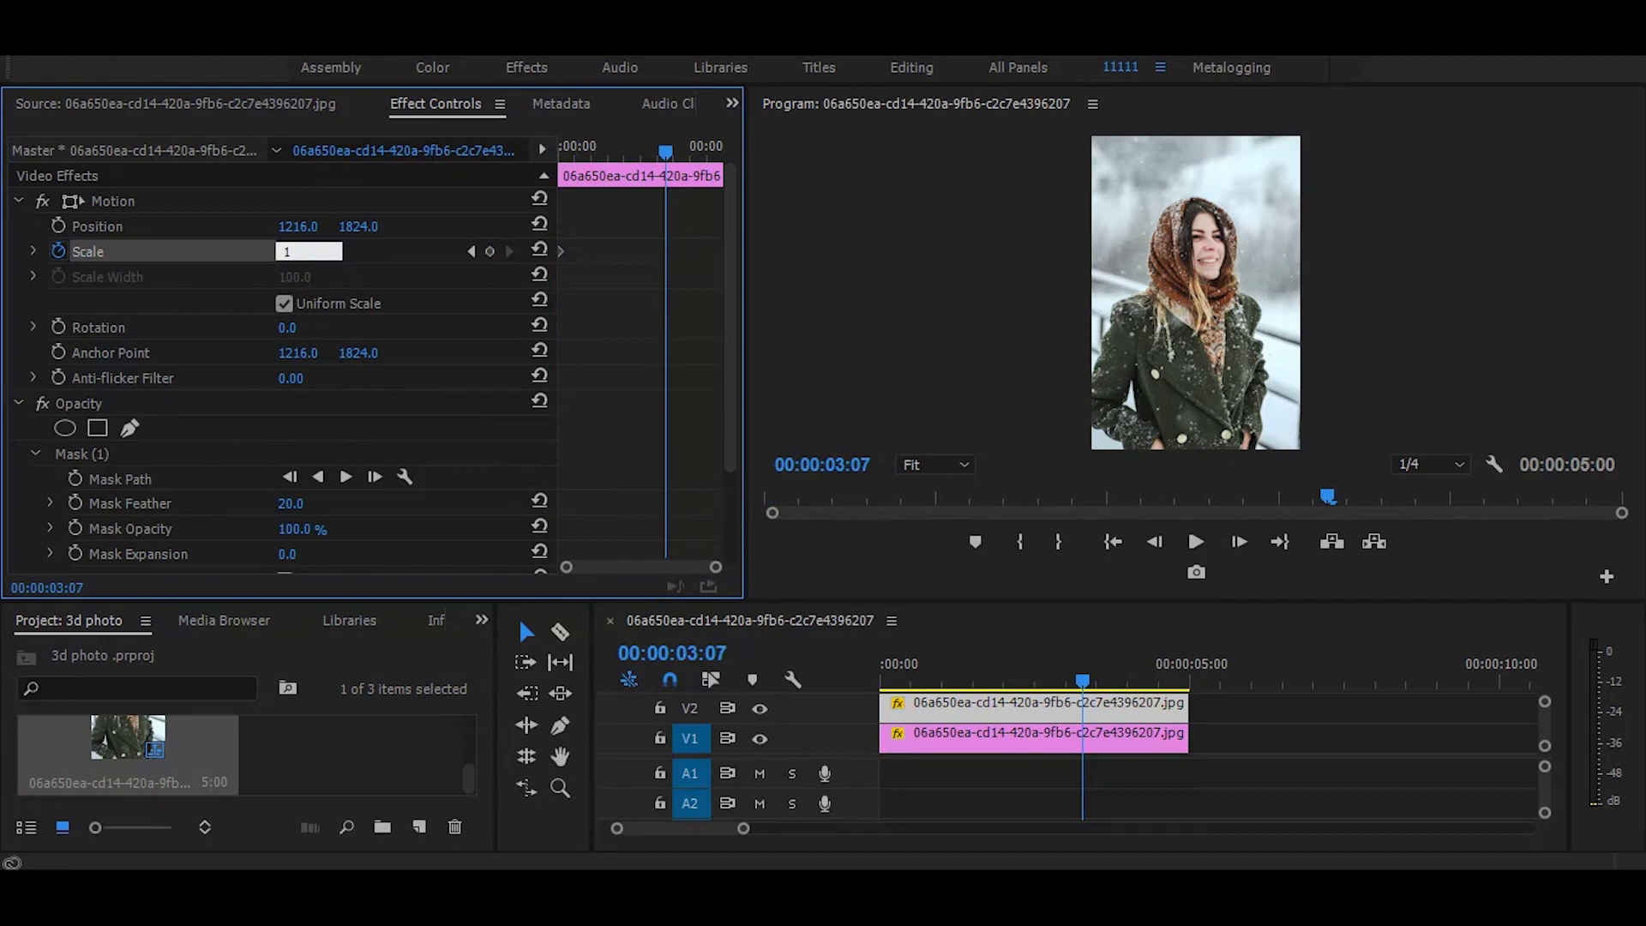
type("40")
key("Return")
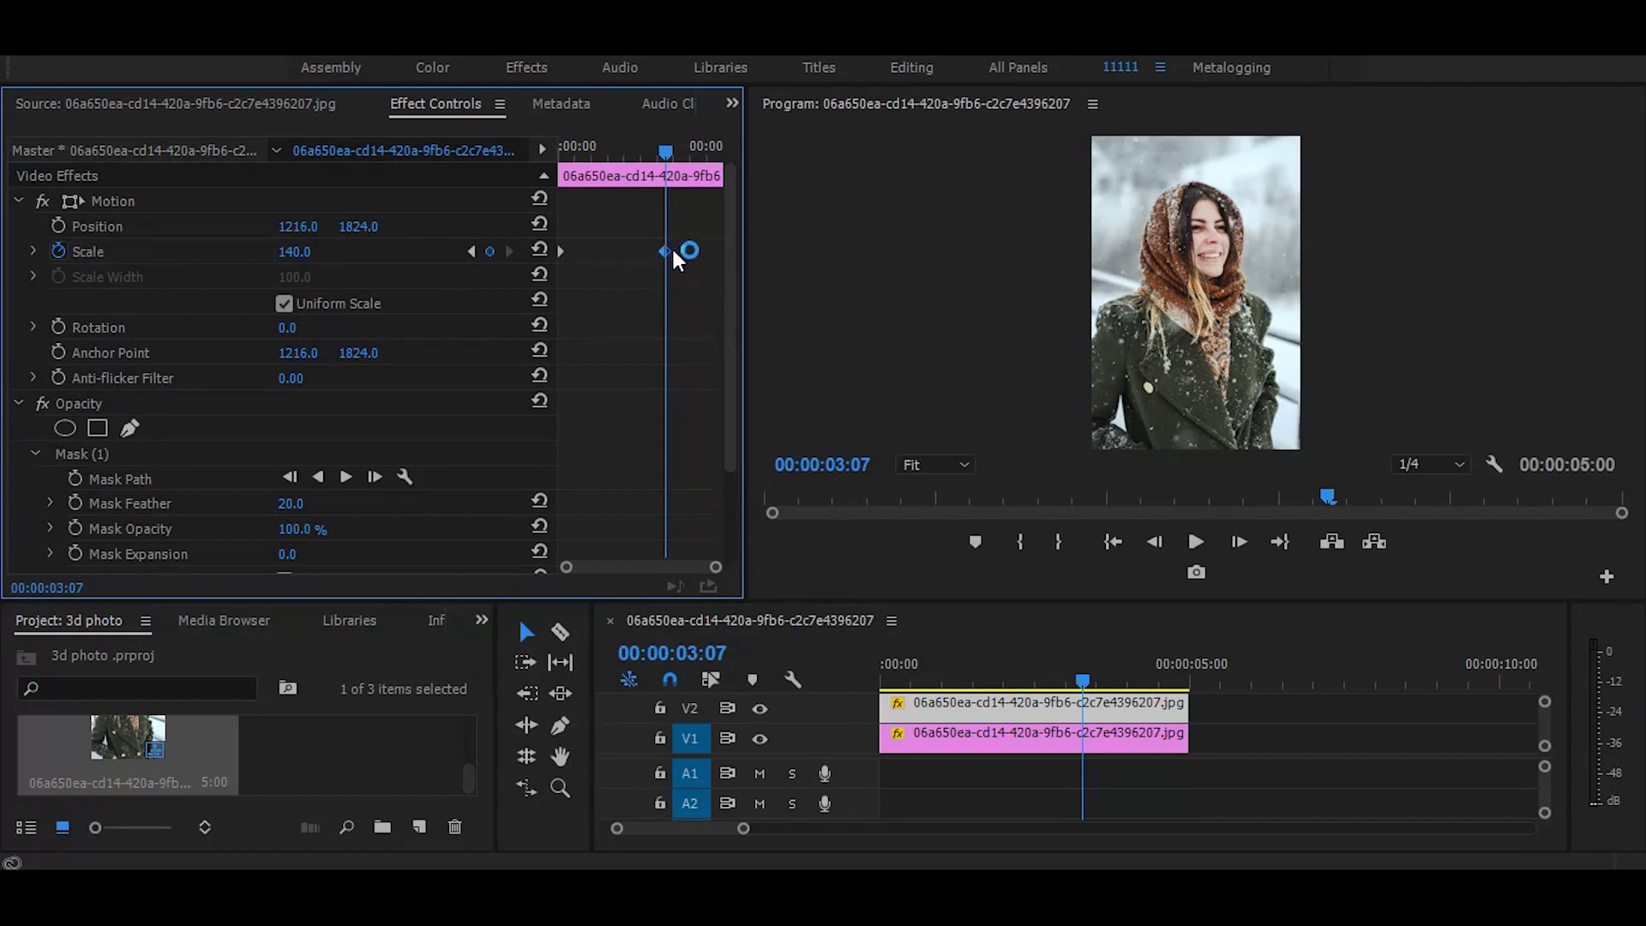
left_click_drag(667, 252, 777, 249)
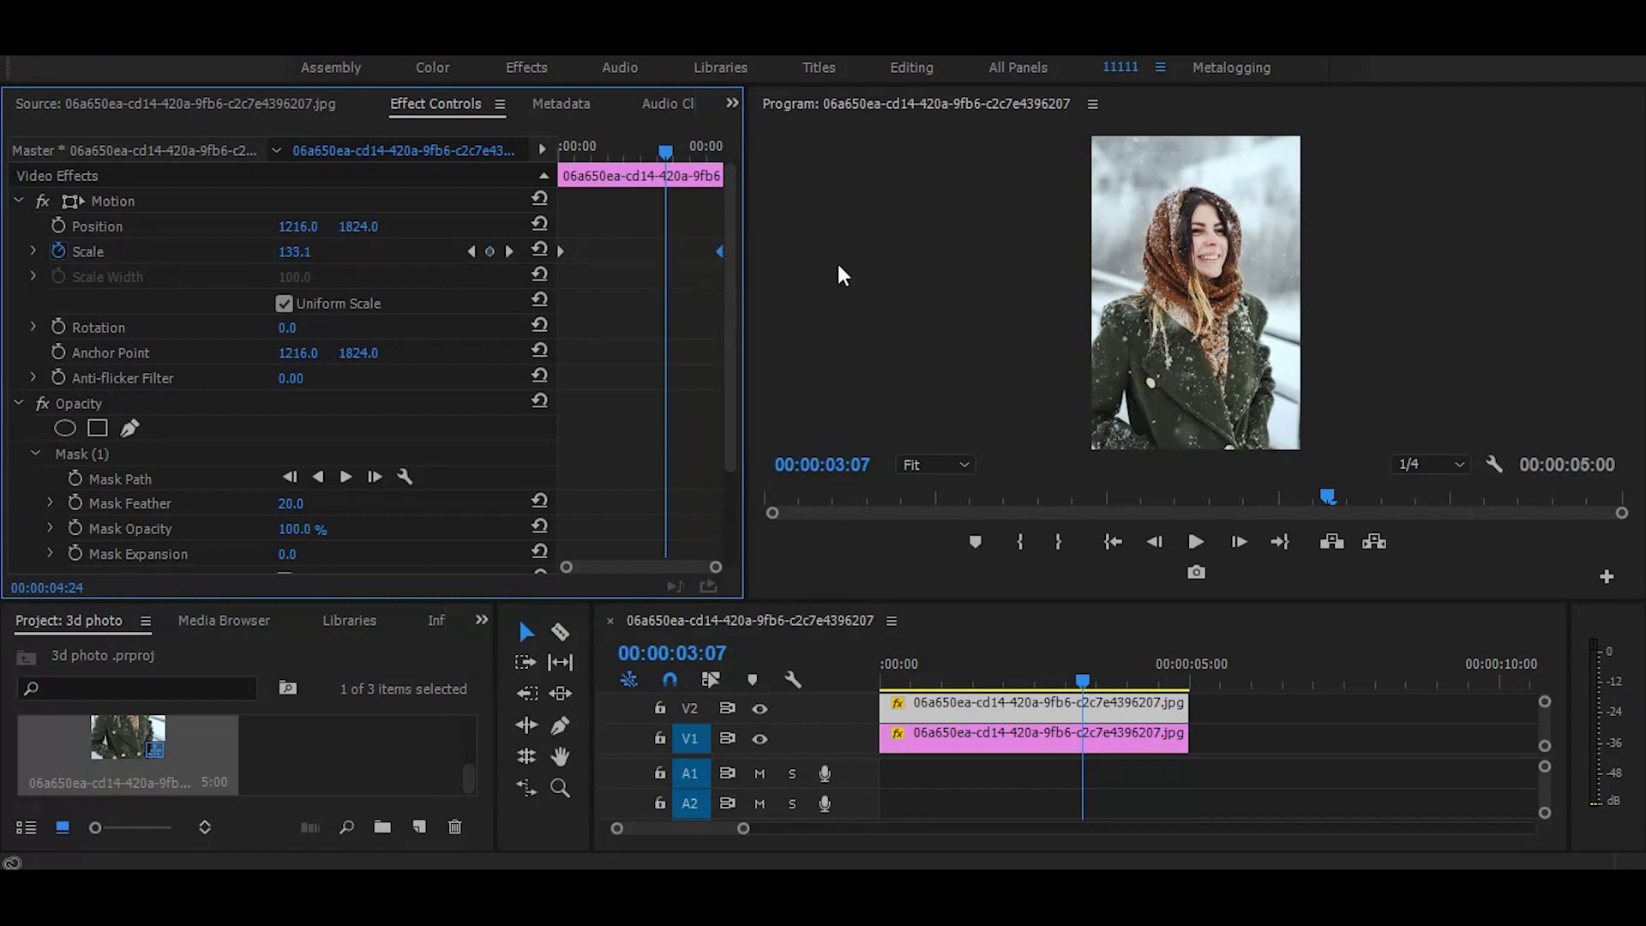
left_click_drag(657, 141, 559, 145)
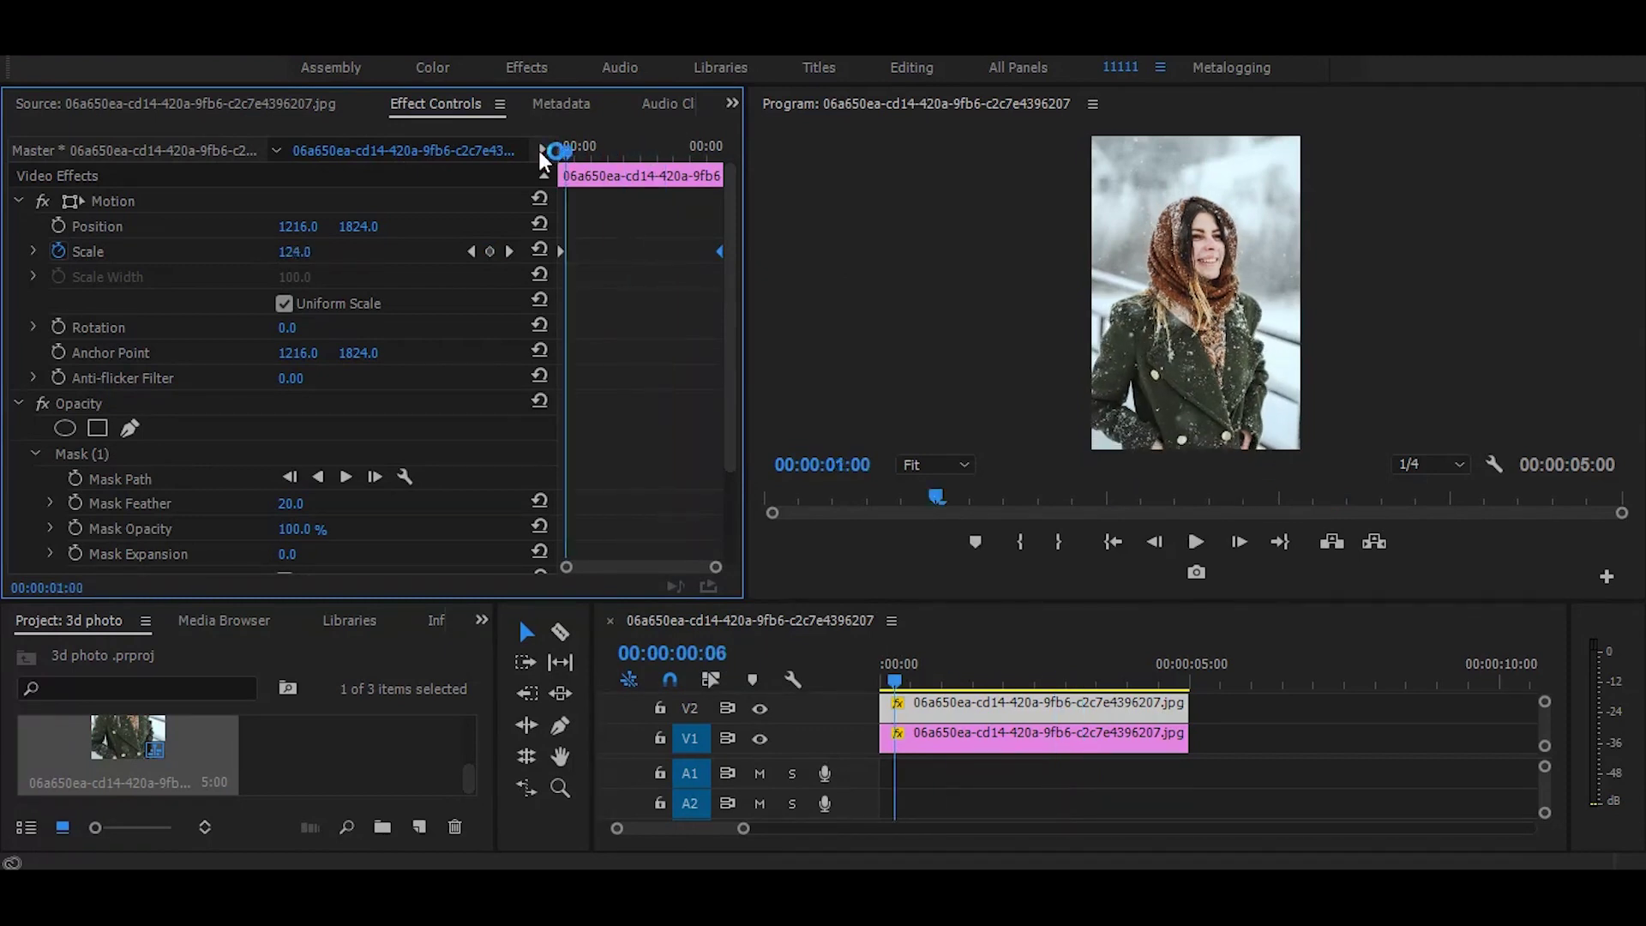
Keyframe the V2 clip's Scale from 120 down to 100 near its end, then scrub to preview
left_click(981, 708)
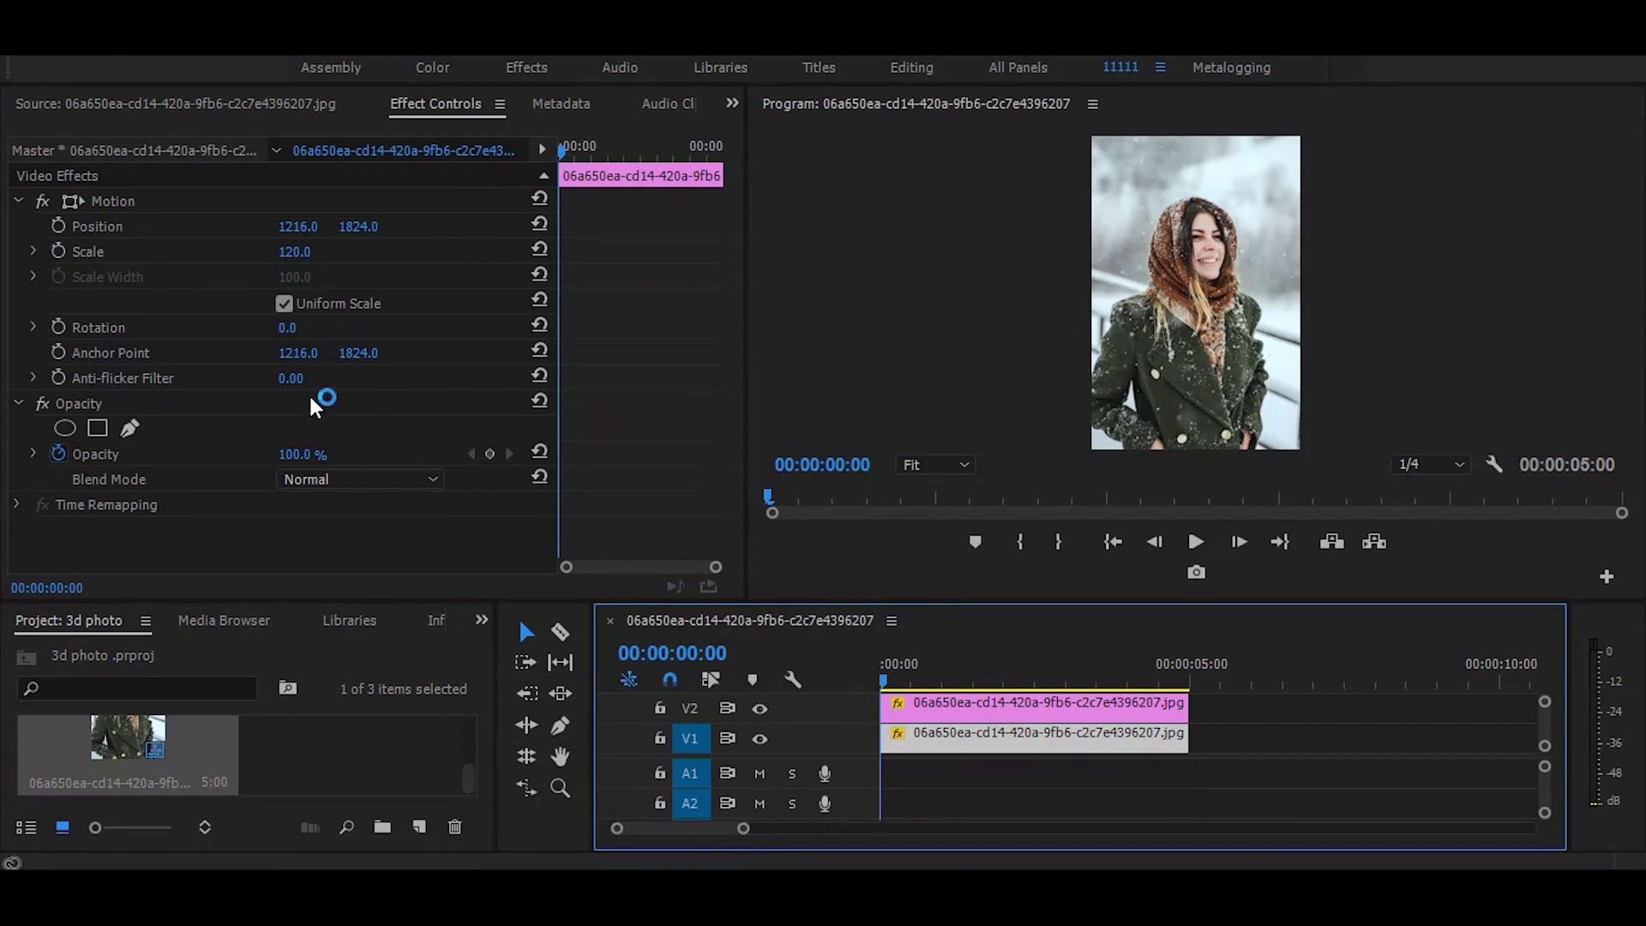
left_click(53, 250)
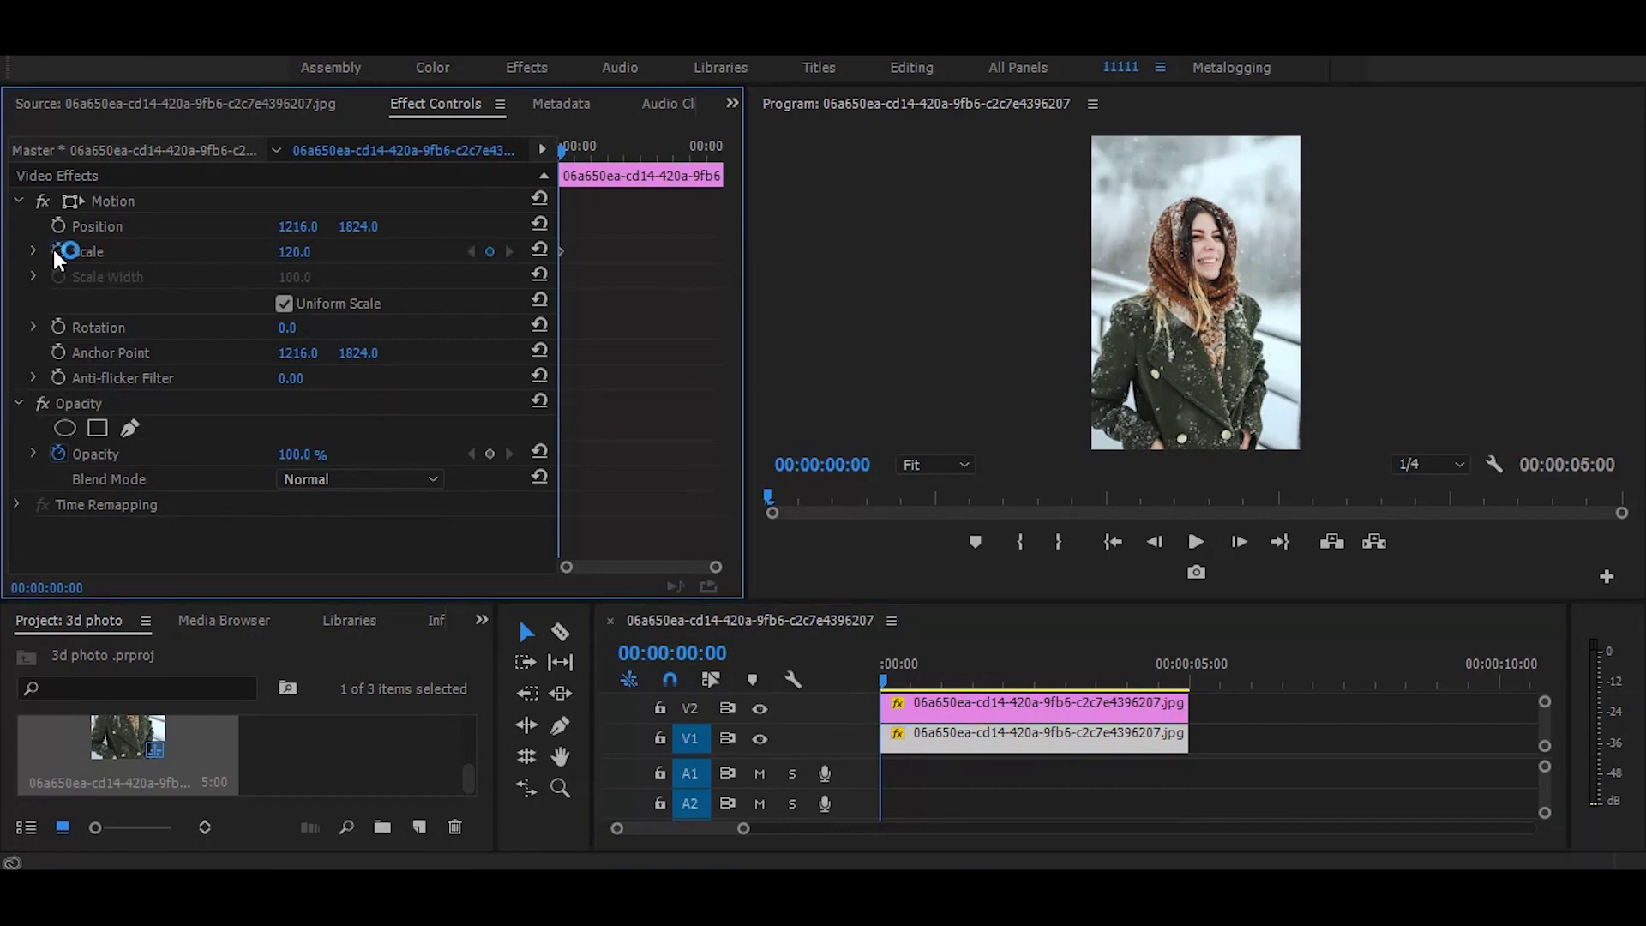
left_click(681, 149)
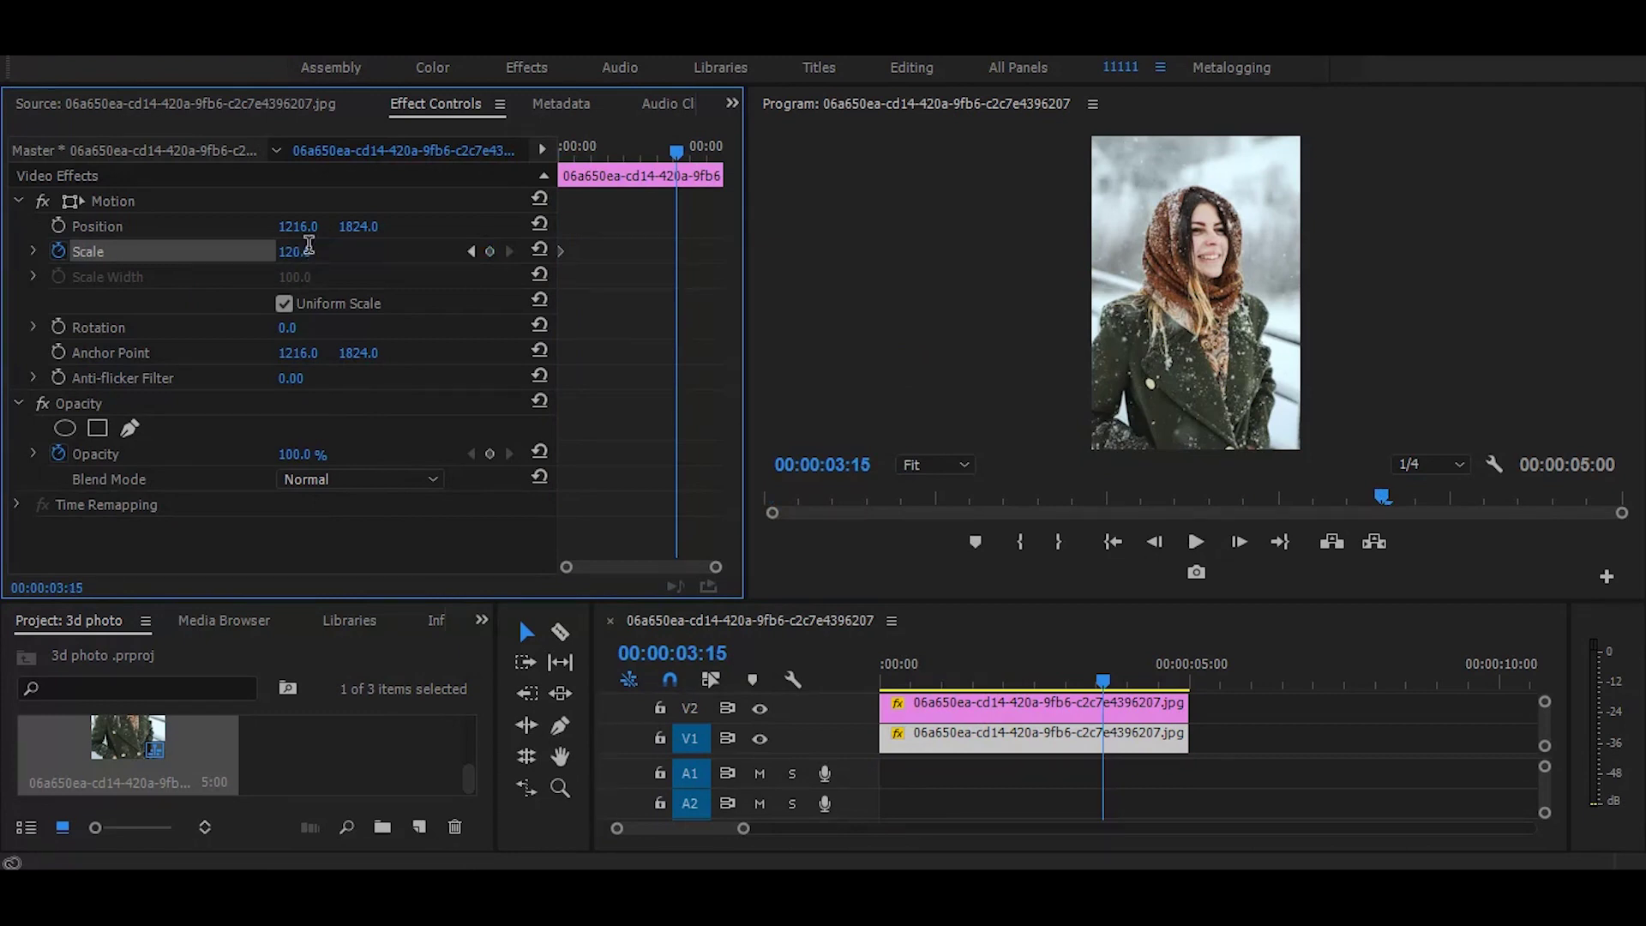
type("10")
key("Return")
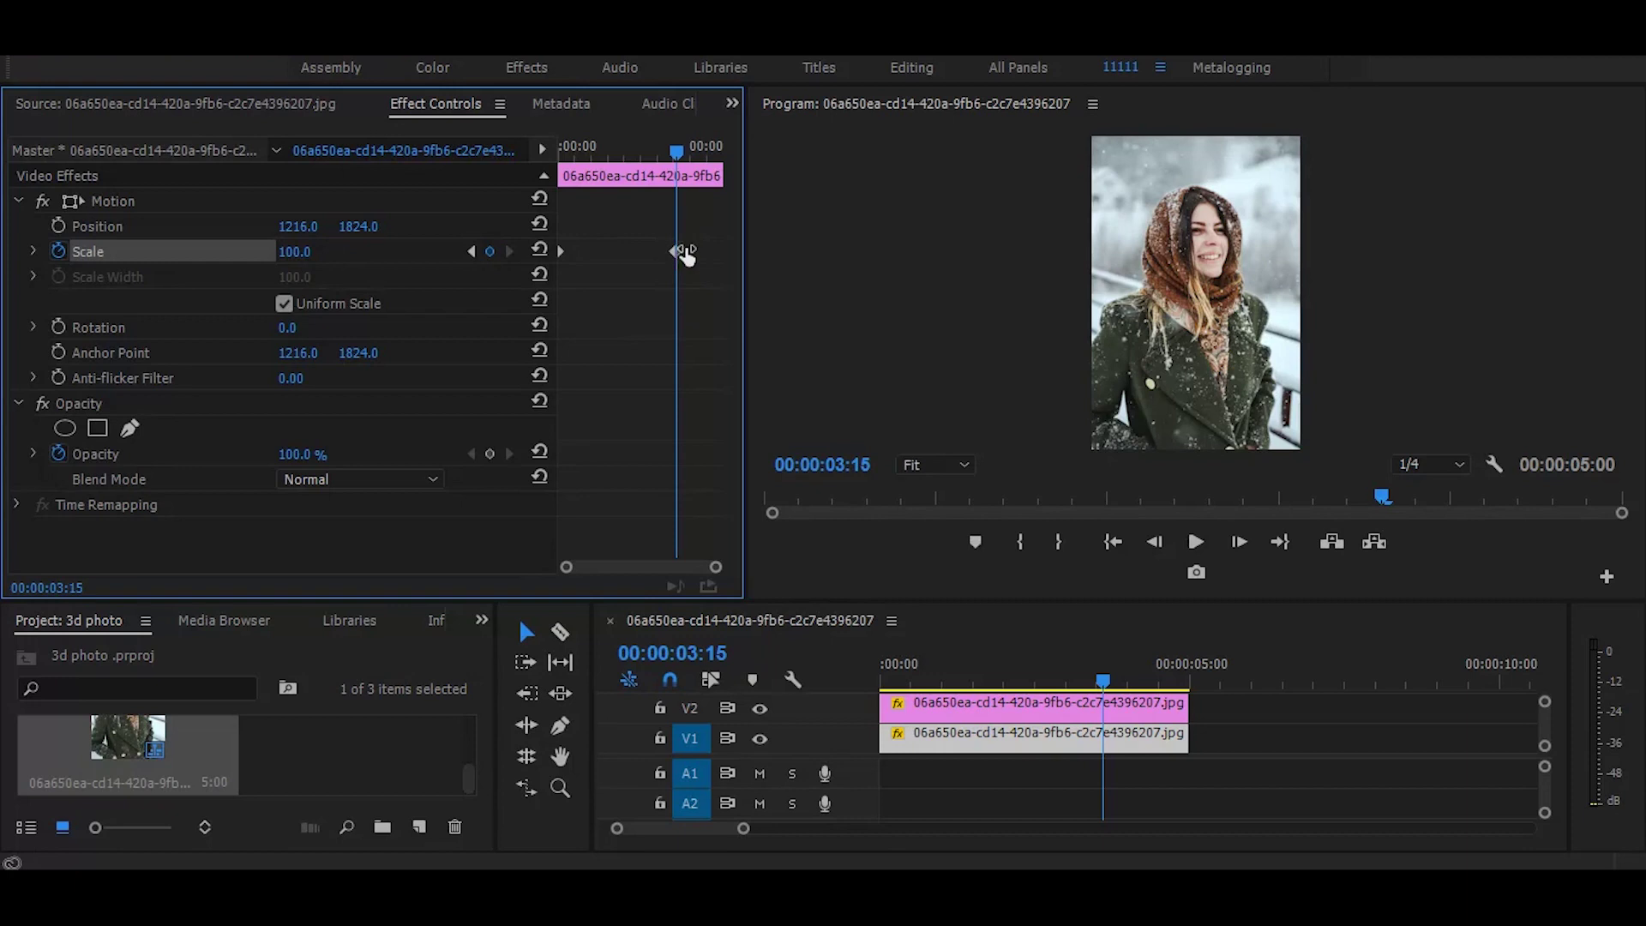
left_click_drag(675, 251, 737, 251)
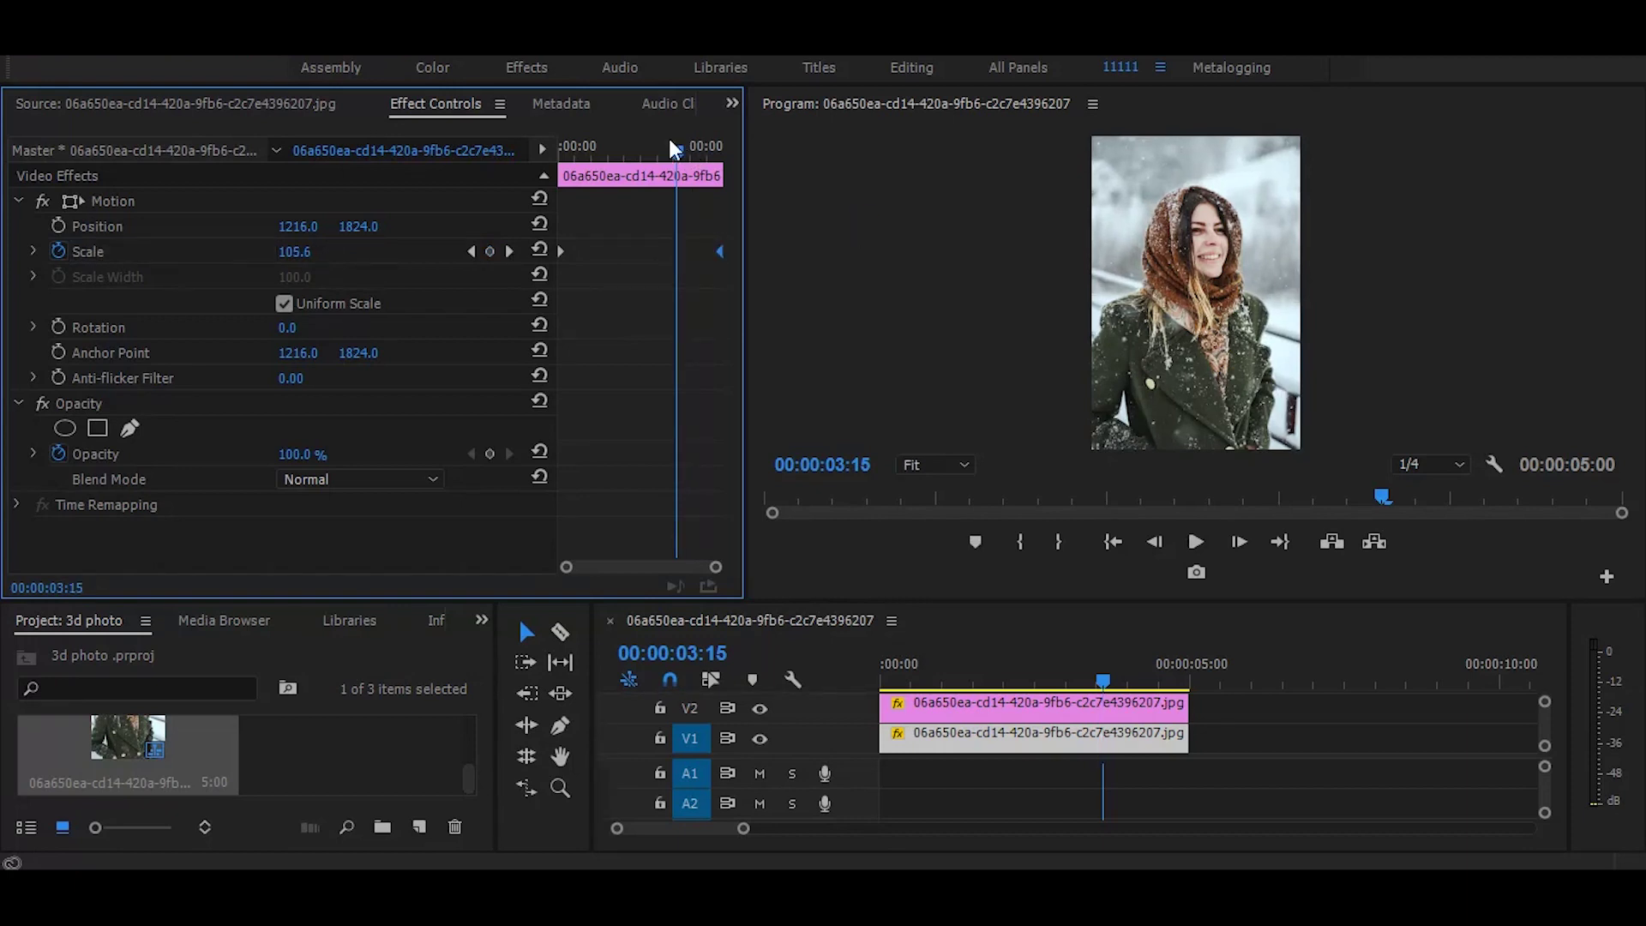
left_click_drag(671, 148, 490, 153)
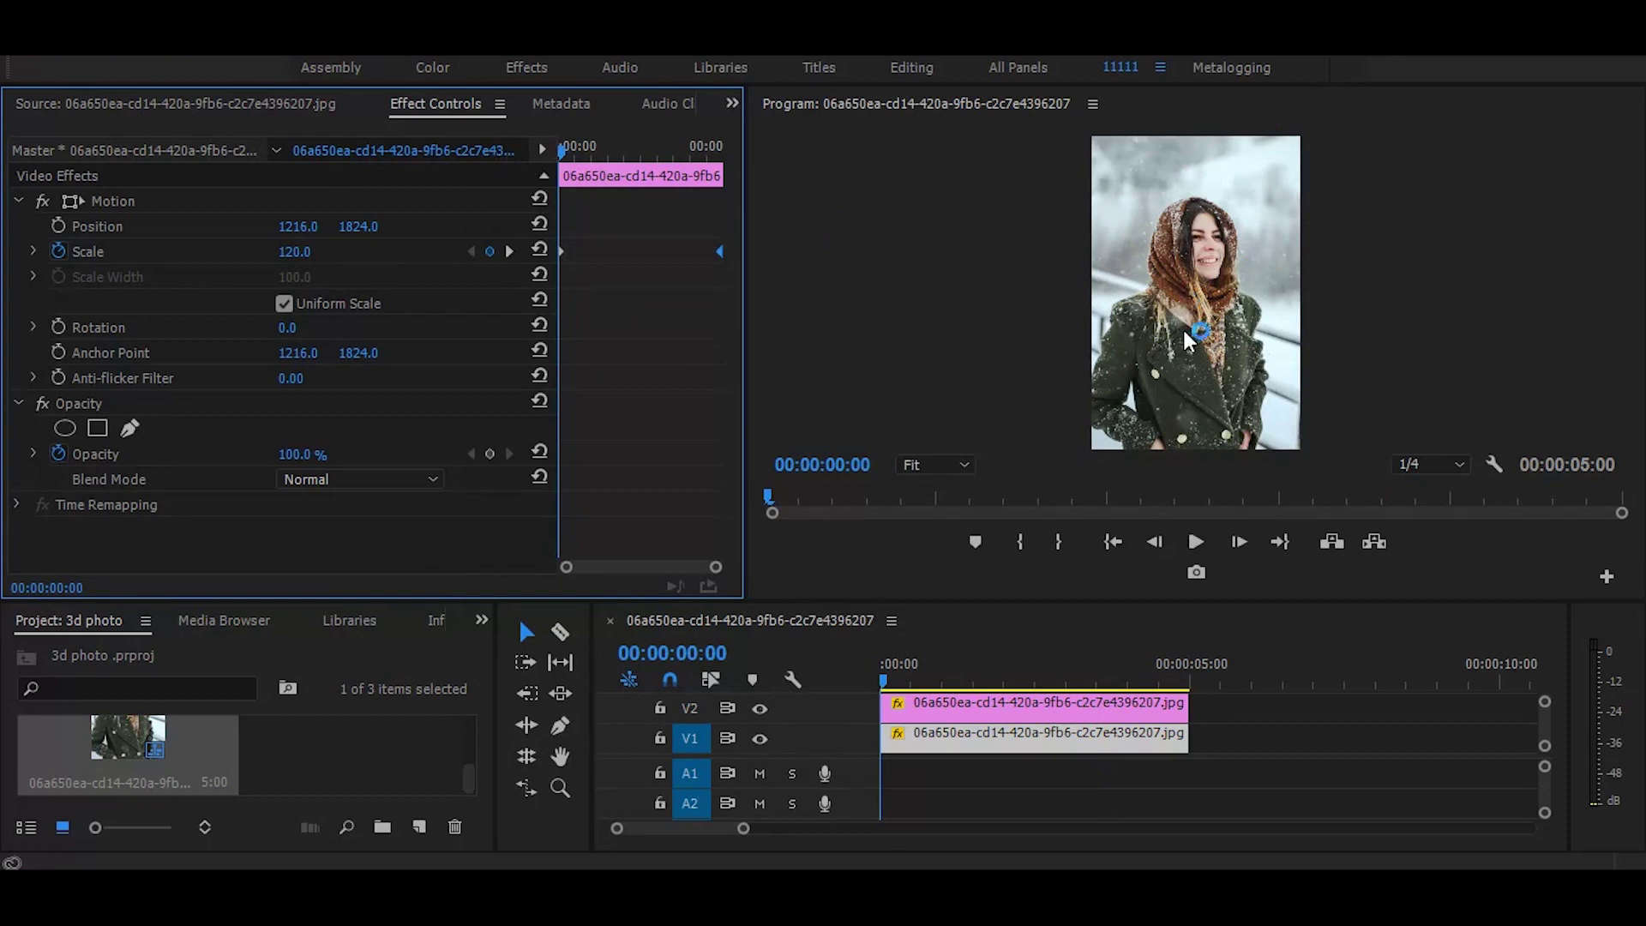
left_click(920, 678)
left_click_drag(928, 672, 1075, 671)
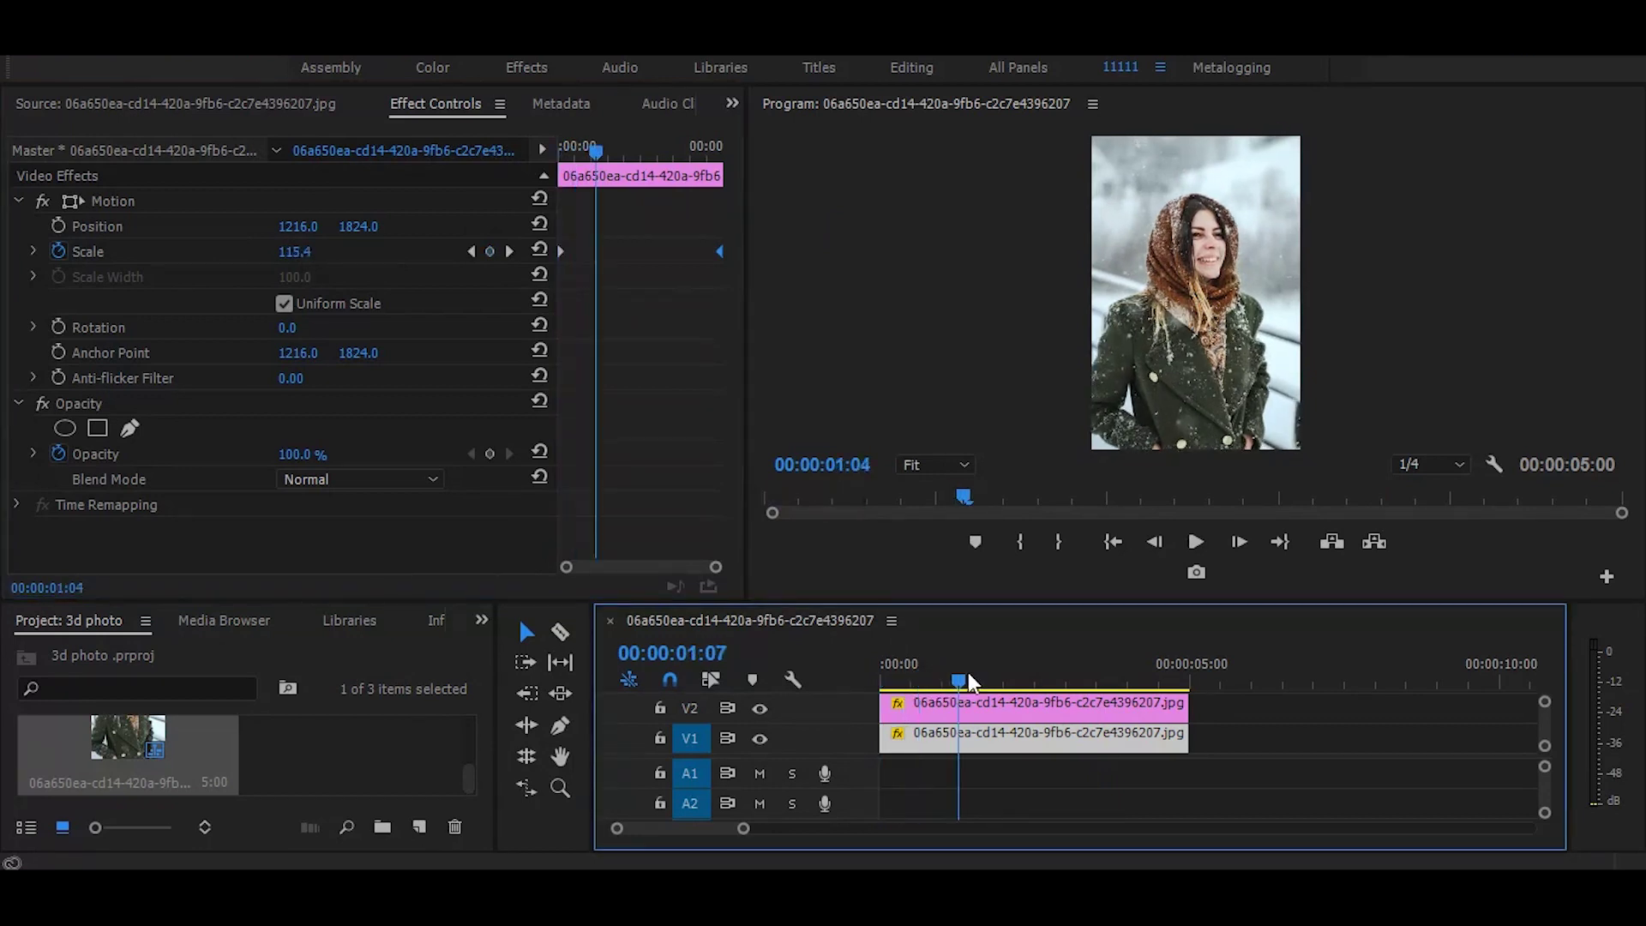